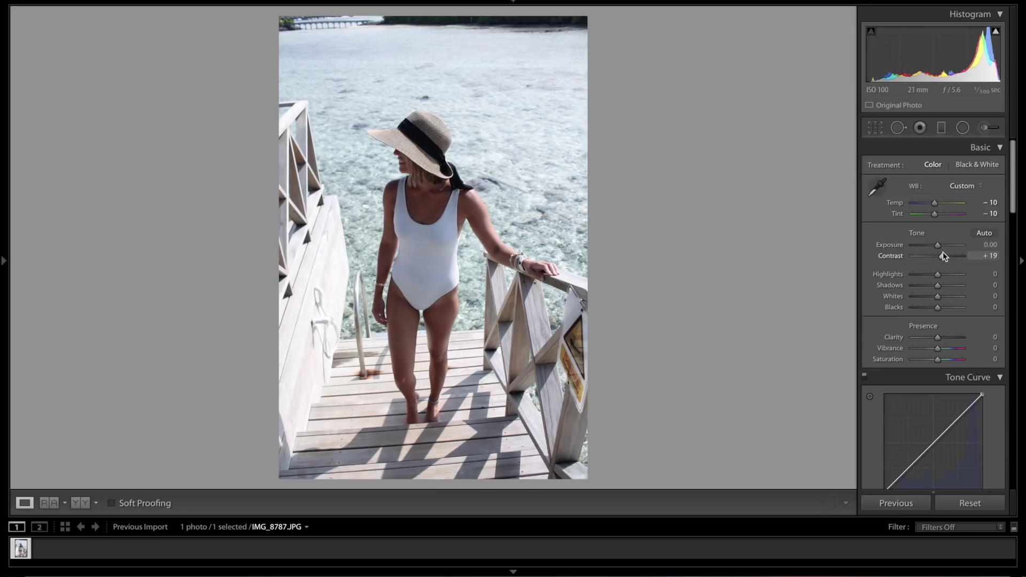
Adjust the photo's tone by setting Highlights to -49, Shadows to +76, Whites to -24 and Blacks to +36
left_click_drag(935, 274, 956, 288)
left_click(939, 287)
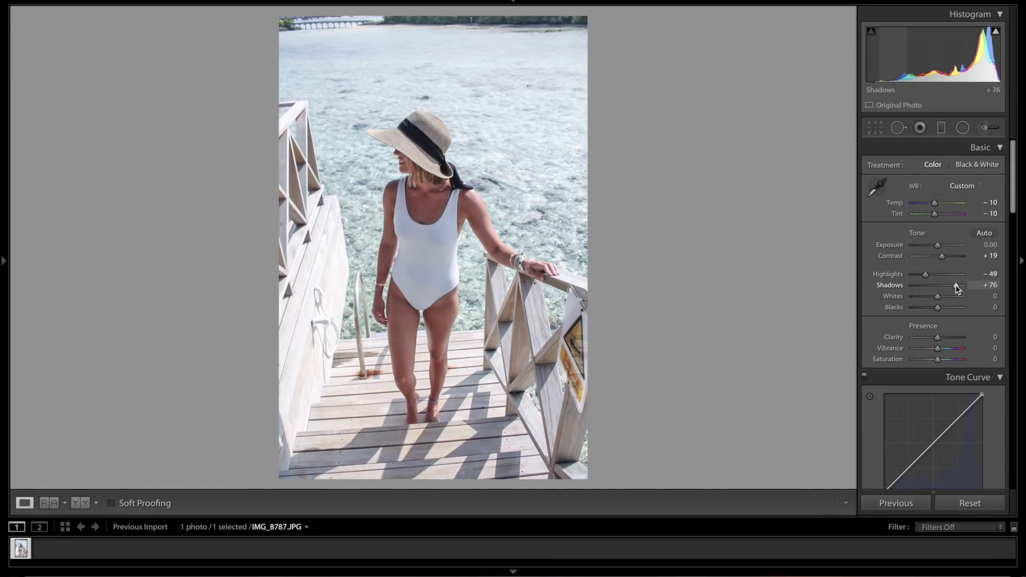
left_click_drag(938, 296, 932, 300)
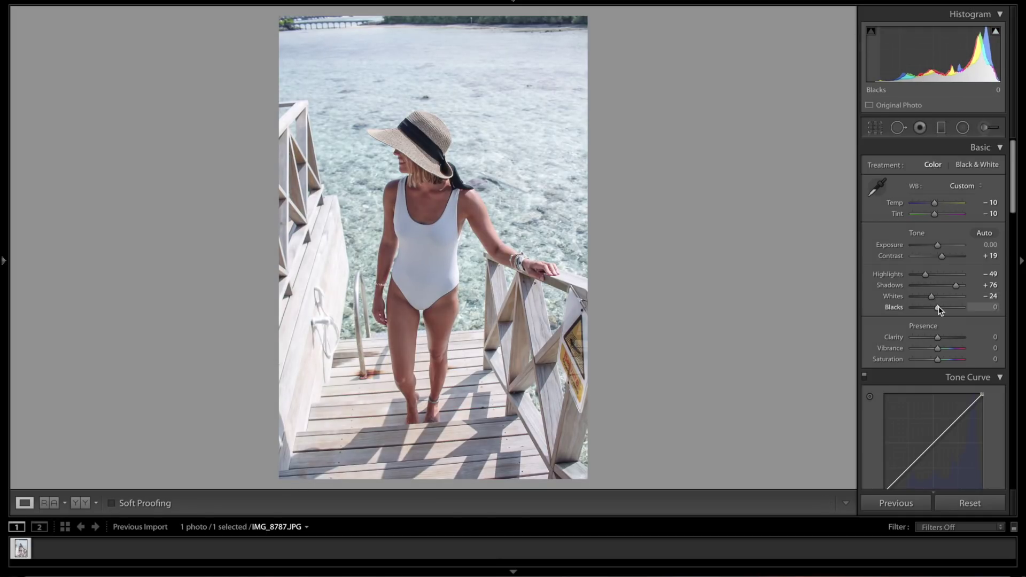
left_click_drag(938, 307, 947, 310)
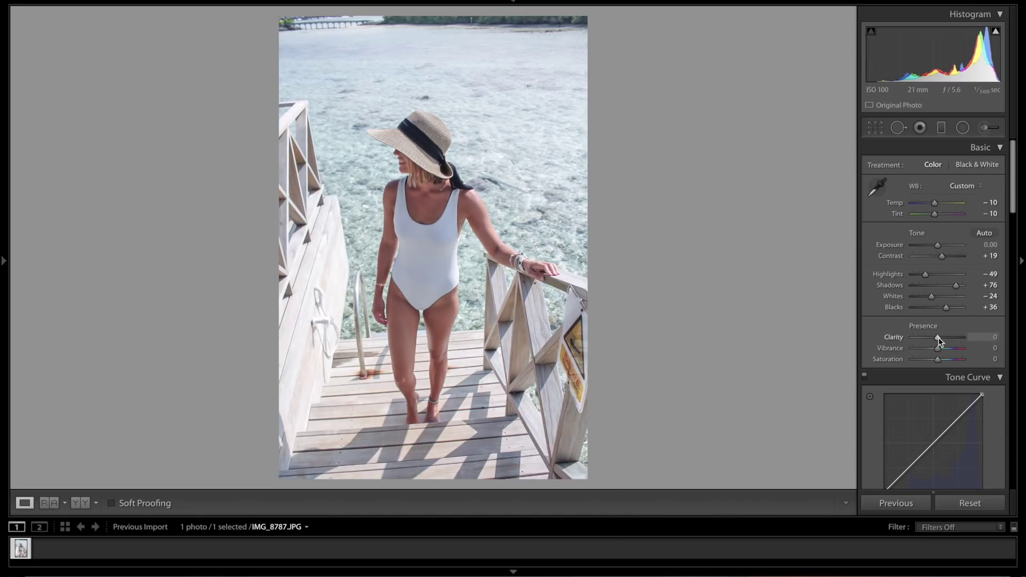
Set the photo's Clarity to -5, Vibrance to +10 and Saturation to -7
key("Down")
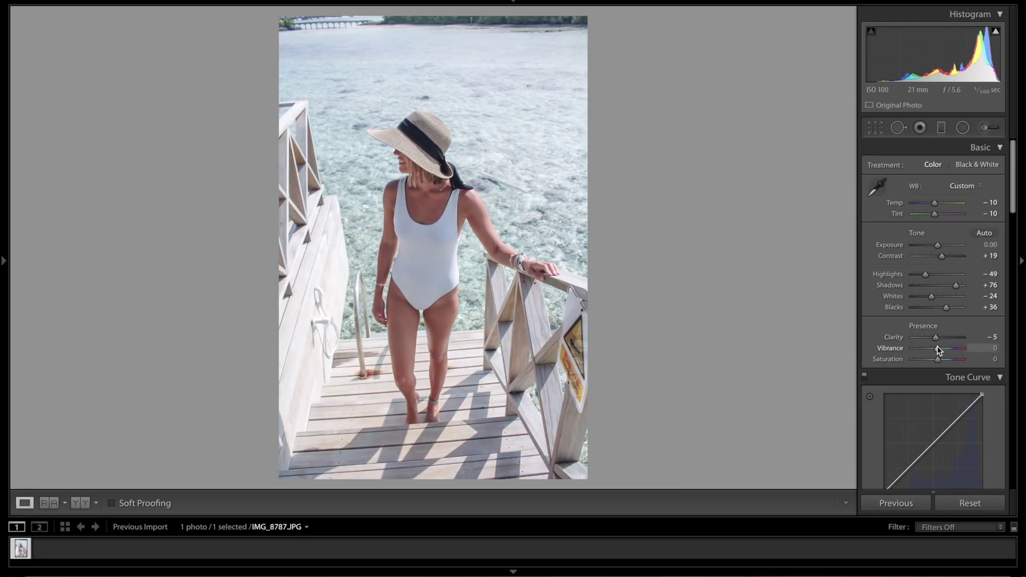
key("Up")
key("Up")
left_click_drag(936, 362, 935, 362)
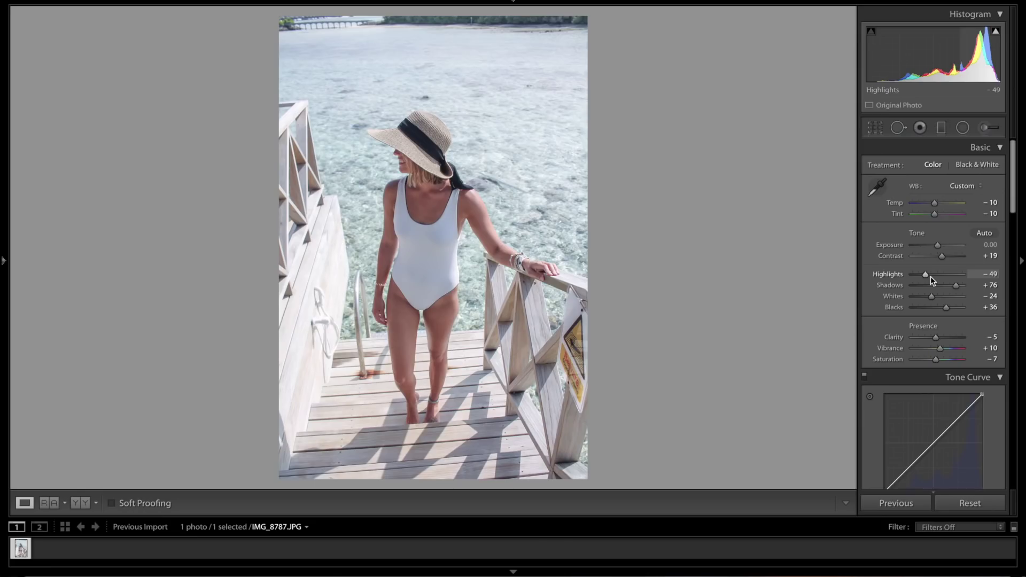
Set the HSL hue values to Red +5, Yellow -13, Green +15, Blue +7, Purple +4 and Magenta +25
scroll(930, 267, "down", 1)
scroll(928, 257, "down", 10)
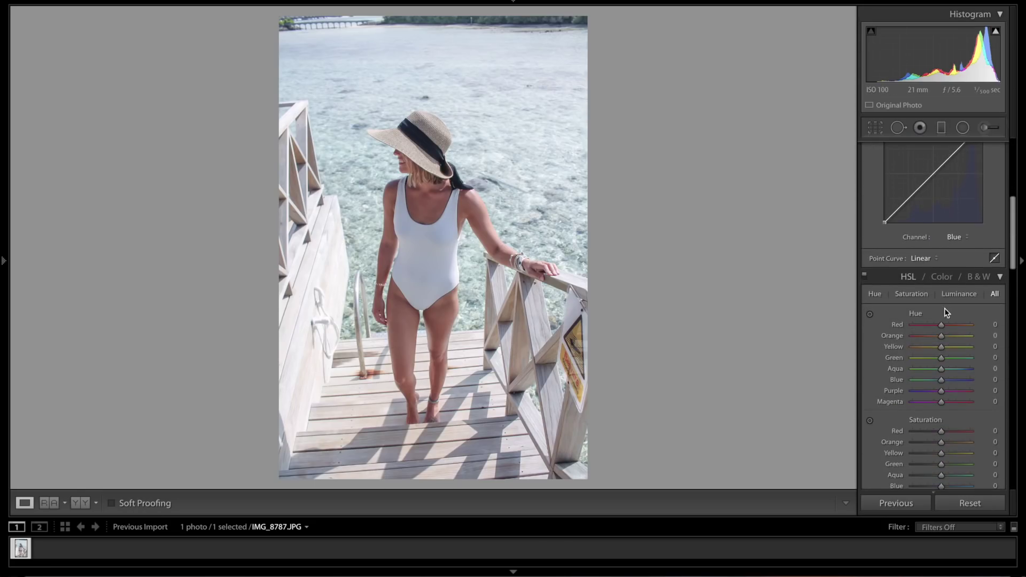
left_click_drag(941, 326, 943, 326)
left_click_drag(942, 347, 941, 349)
left_click(941, 361)
left_click_drag(941, 361, 947, 363)
left_click_drag(941, 378, 942, 394)
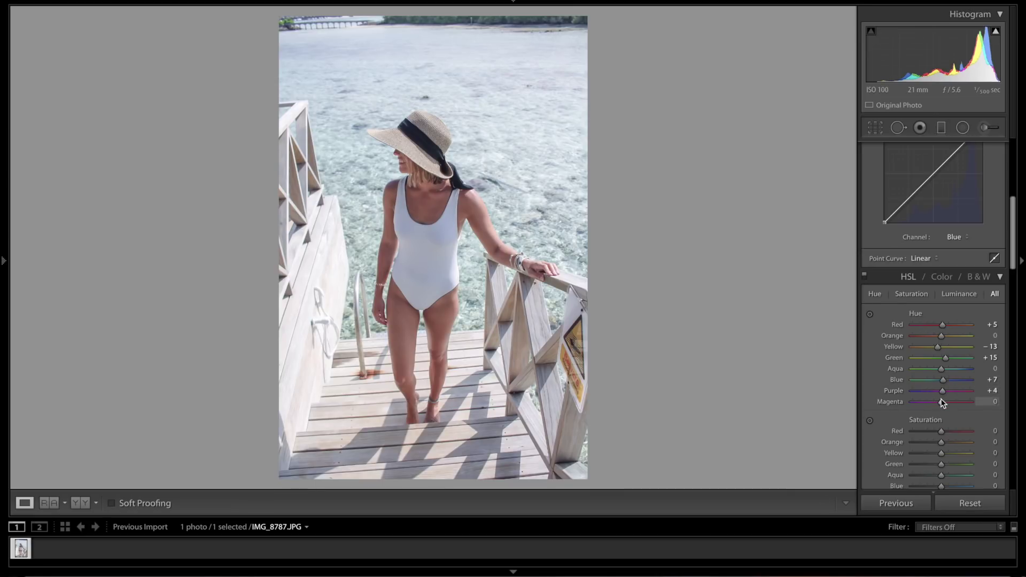
left_click_drag(941, 402, 946, 406)
Set the HSL saturation values to Red -54, Orange -15, Yellow -13, Green -40, Aqua +3, Blue +5, Purple -10 and Magenta -10
scroll(938, 391, "down", 5)
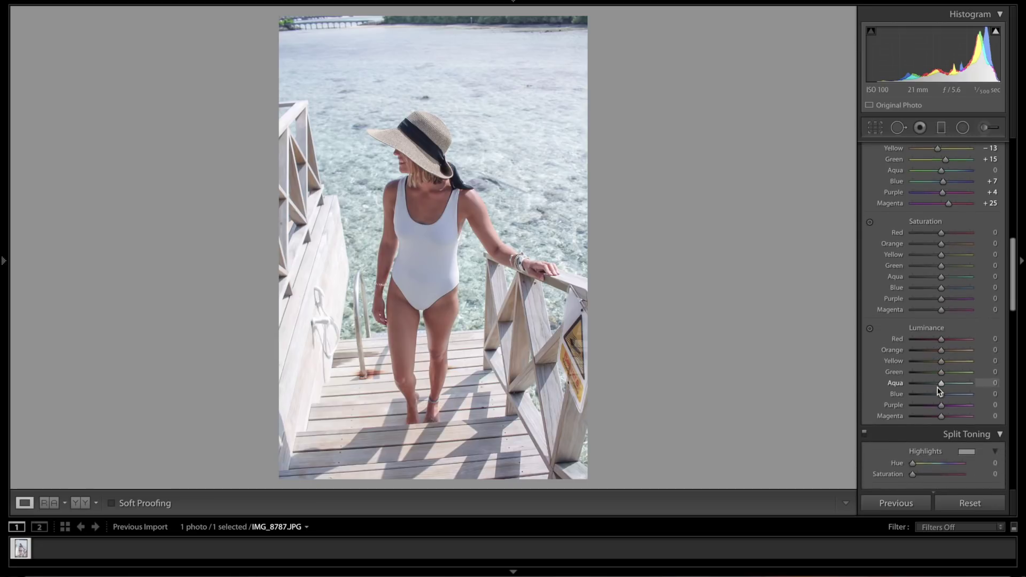
left_click_drag(943, 235, 927, 233)
left_click(941, 243)
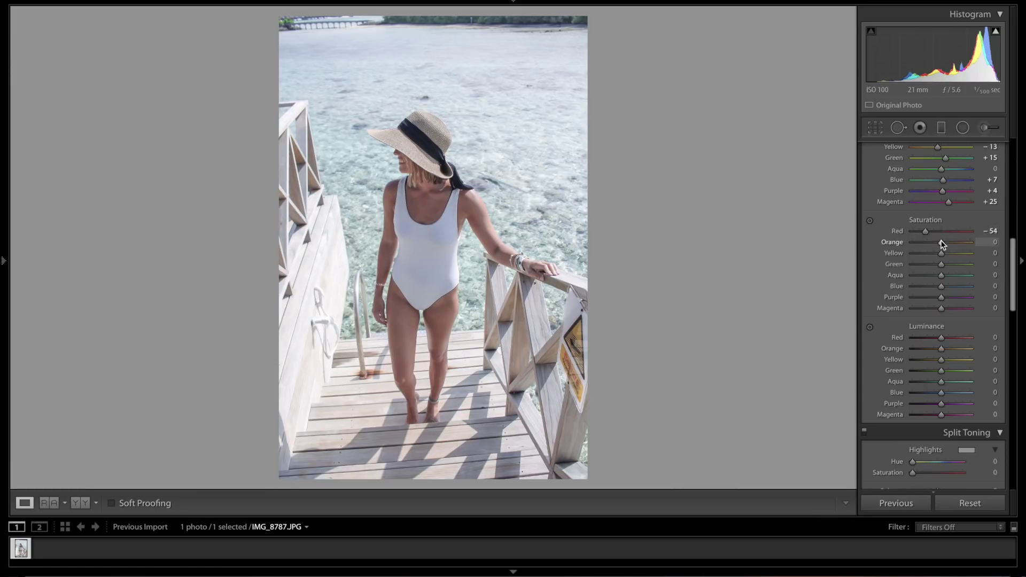
left_click_drag(941, 244, 937, 243)
left_click_drag(942, 257, 943, 278)
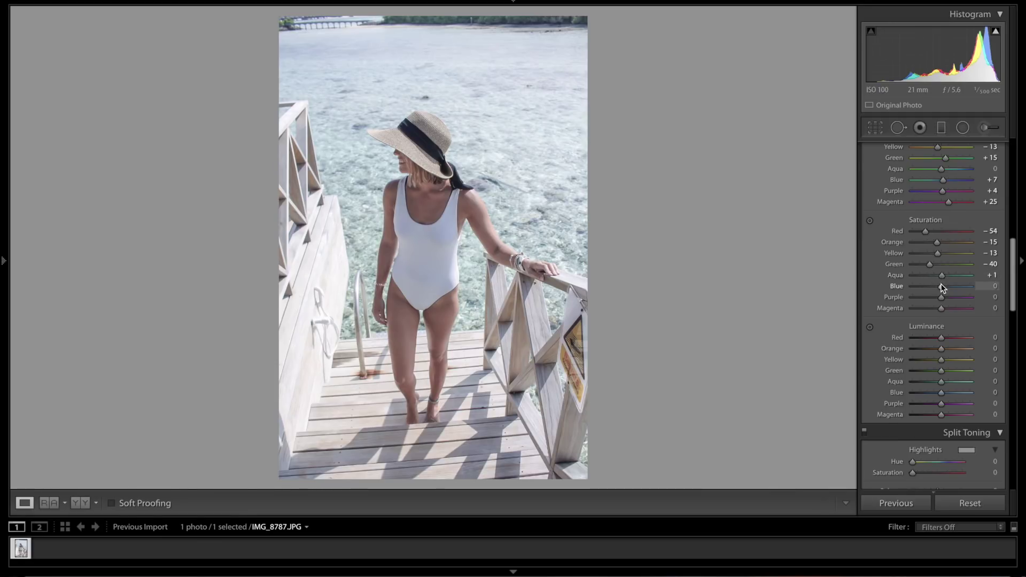
left_click_drag(941, 288, 943, 278)
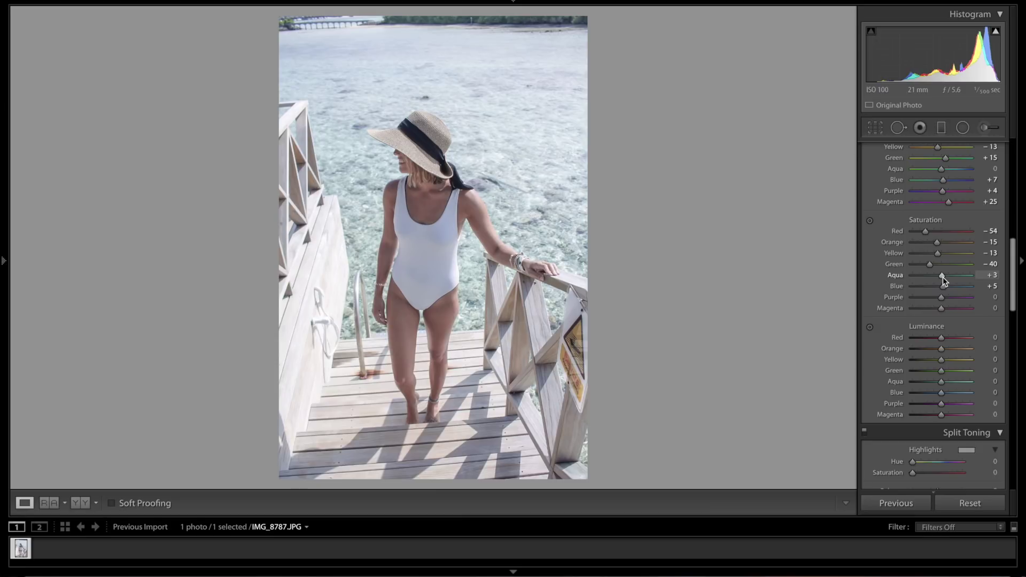
left_click_drag(941, 298, 938, 309)
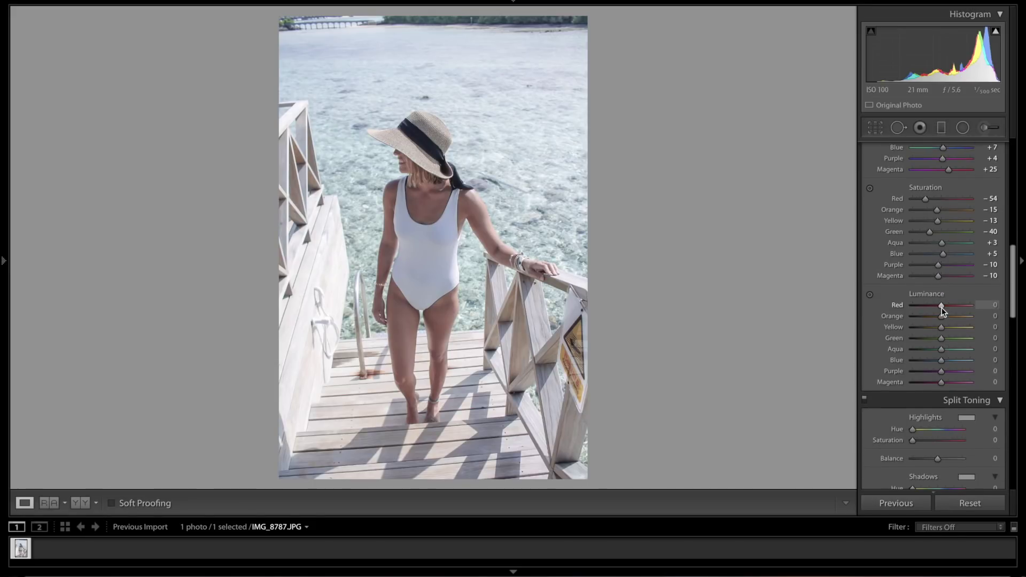
Set the HSL luminance values to Red -15, Orange -38, Yellow -8, Aqua -48, Blue +8, Purple -15 and Magenta +25
key("shift+Down")
left_click_drag(940, 316, 932, 319)
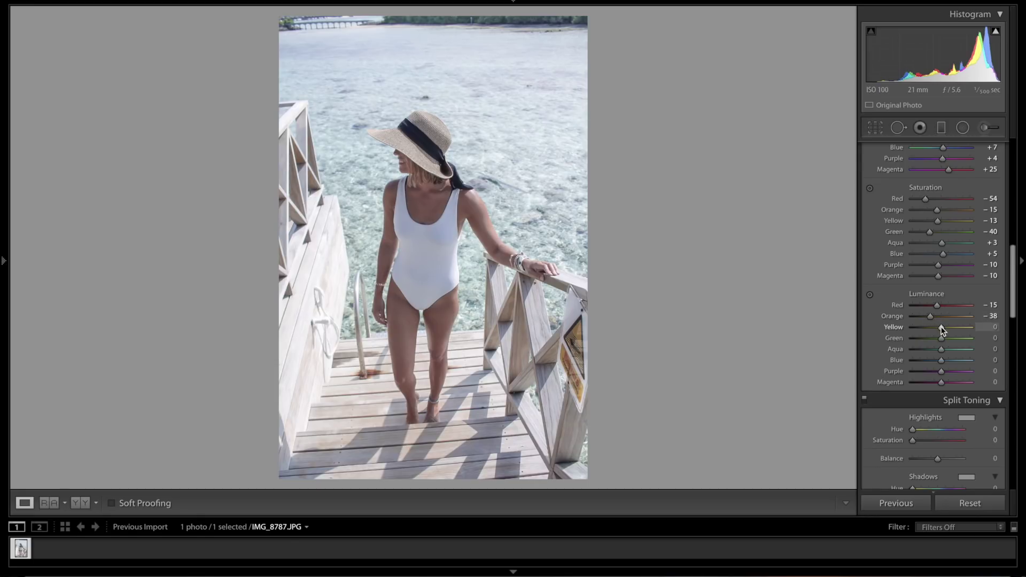
left_click_drag(941, 328, 939, 328)
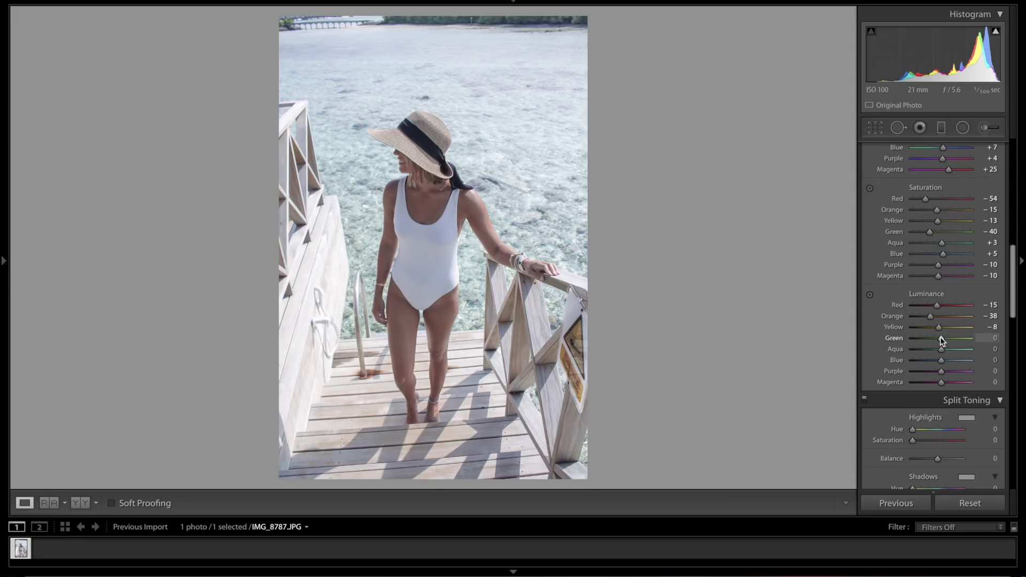
left_click_drag(940, 349, 927, 352)
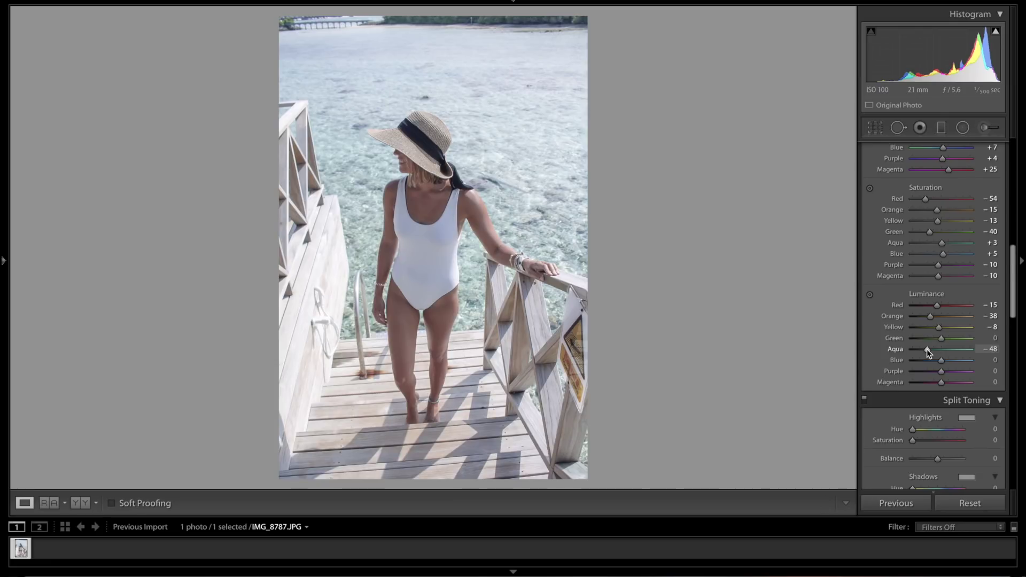
left_click_drag(940, 361, 944, 364)
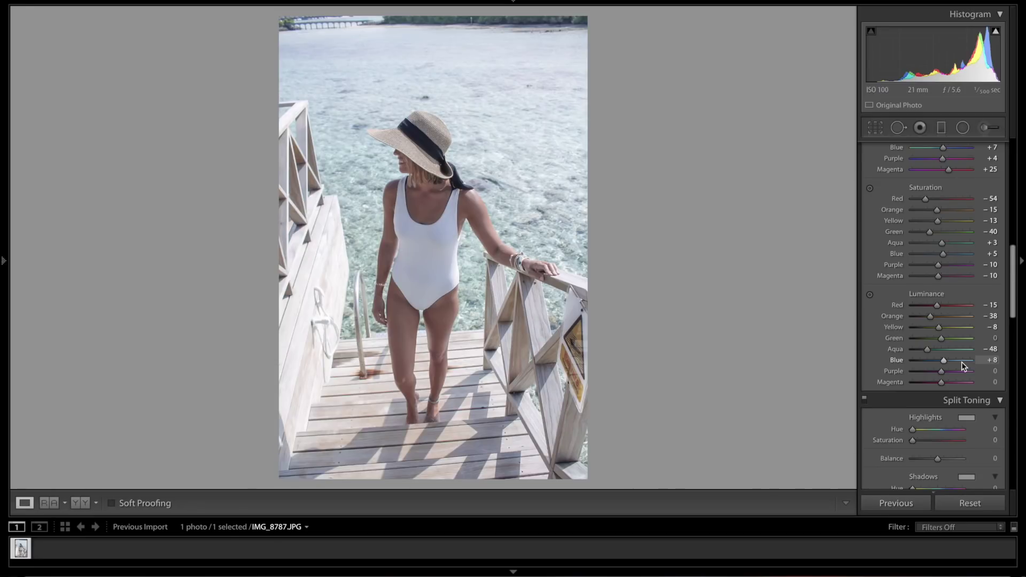
scroll(946, 375, "down", 2)
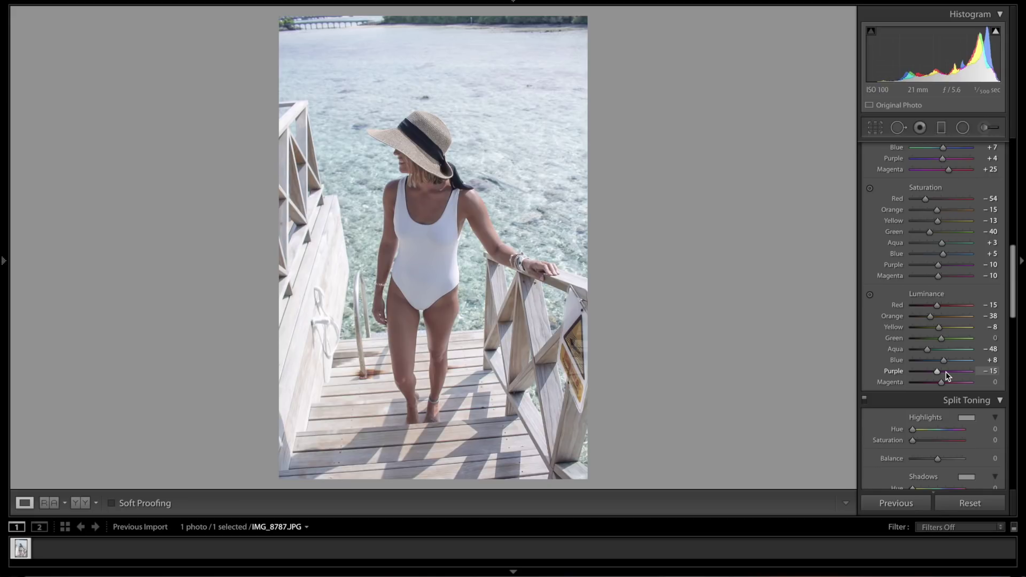
scroll(943, 381, "up", 4)
Tint the split-toning highlights a faint blue with hue 209 and saturation 3
left_click(967, 417)
left_click_drag(806, 428, 846, 465)
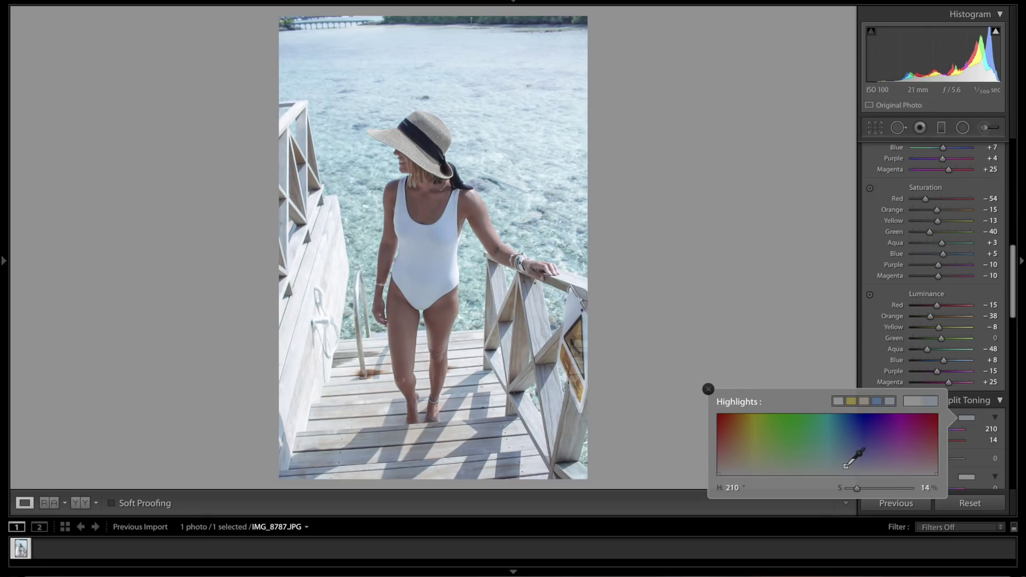
left_click_drag(846, 465, 845, 473)
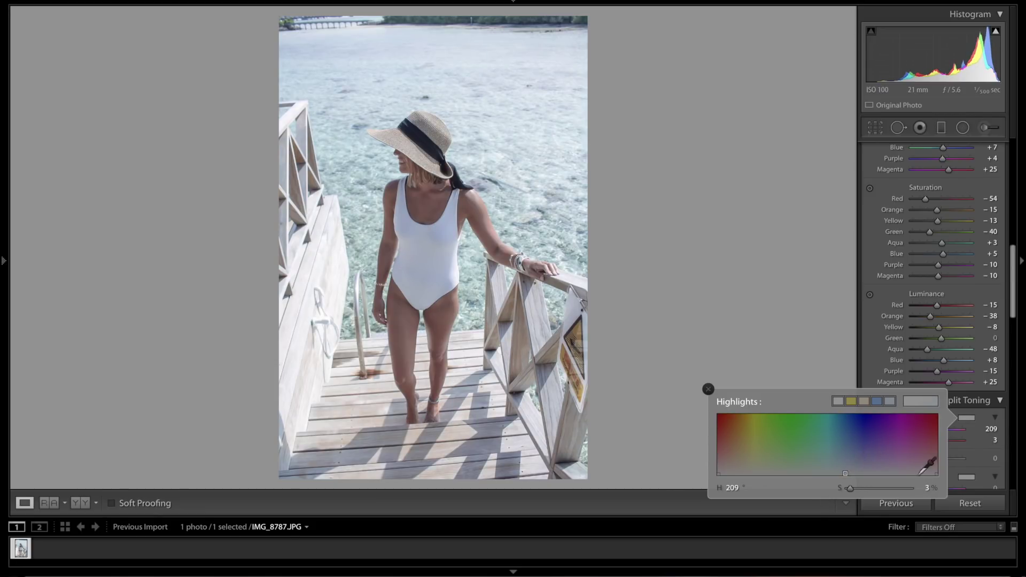
Tint the split-toning shadows a muted yellow with hue 55 and saturation 9
left_click(966, 477)
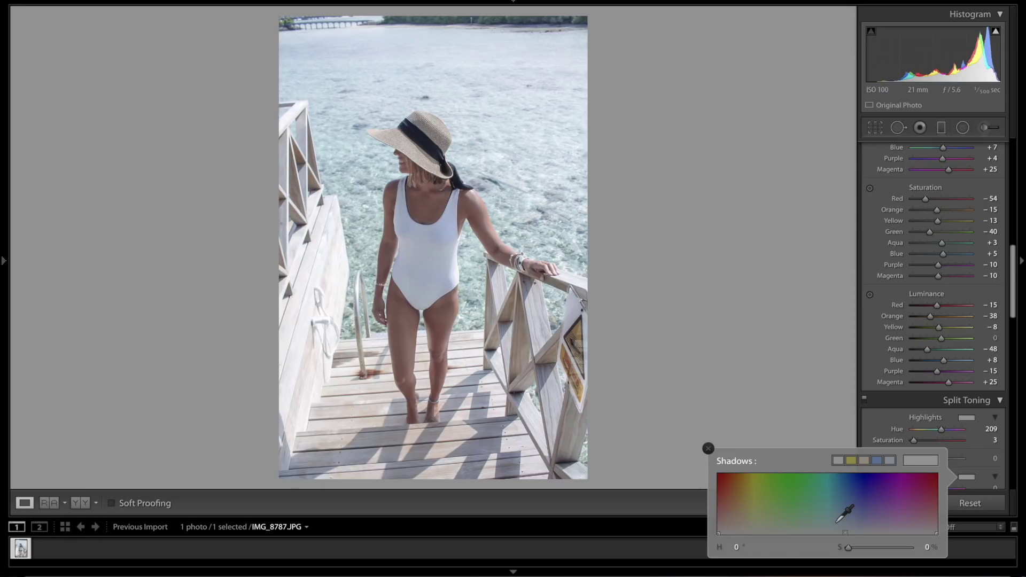
left_click_drag(753, 518, 750, 529)
left_click_drag(751, 529, 751, 530)
left_click(966, 477)
Set the sharpening amount to 17 and the color noise reduction to 26
scroll(928, 468, "down", 1)
scroll(929, 467, "down", 1)
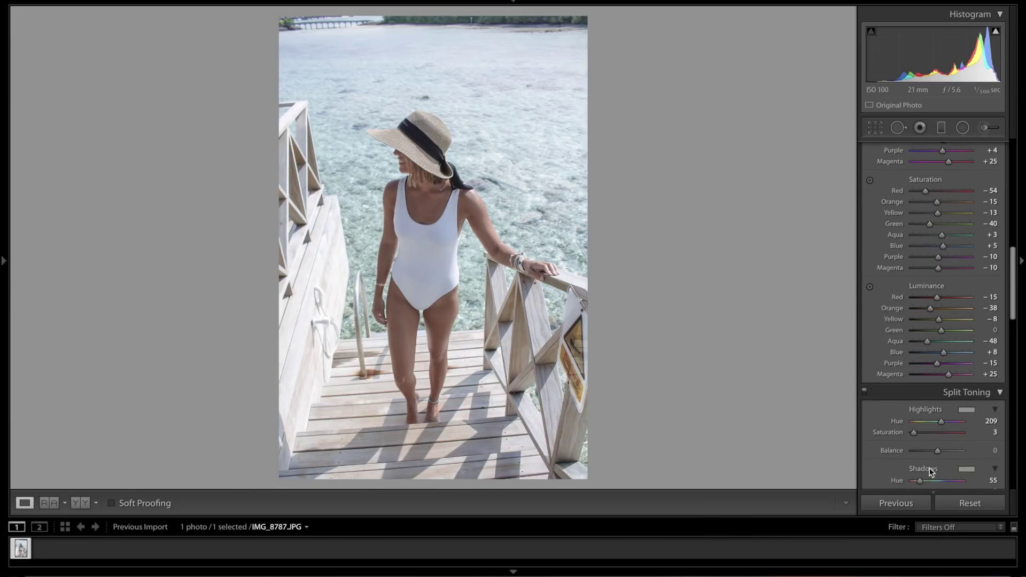
scroll(929, 467, "up", 1)
scroll(938, 457, "down", 4)
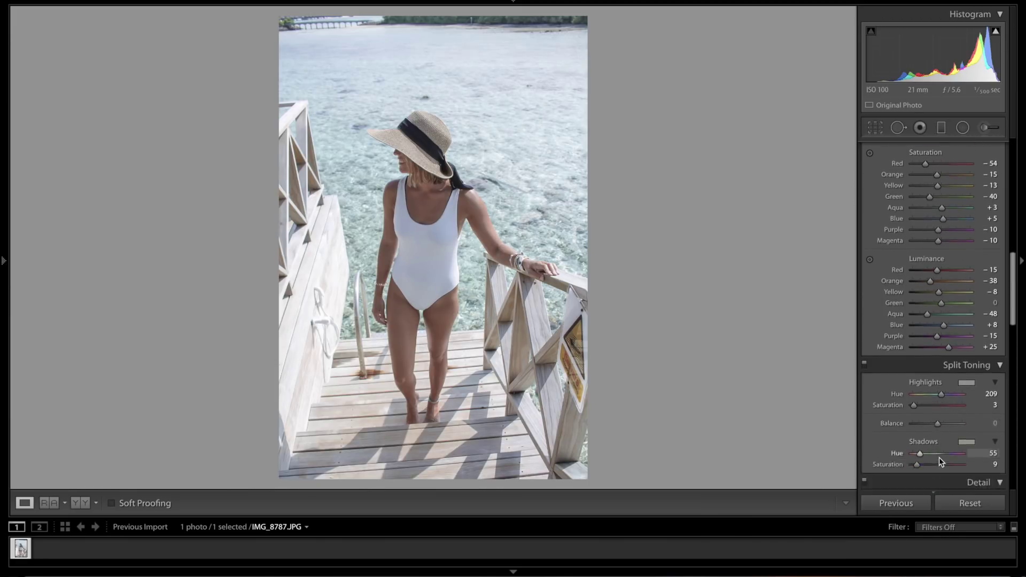
left_click_drag(913, 384, 917, 389)
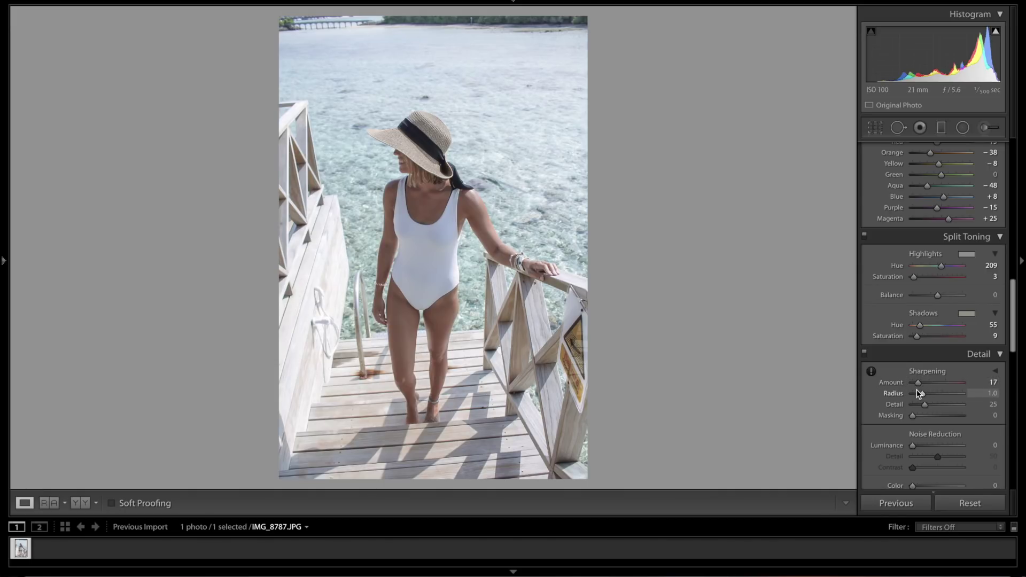
scroll(921, 428, "down", 1)
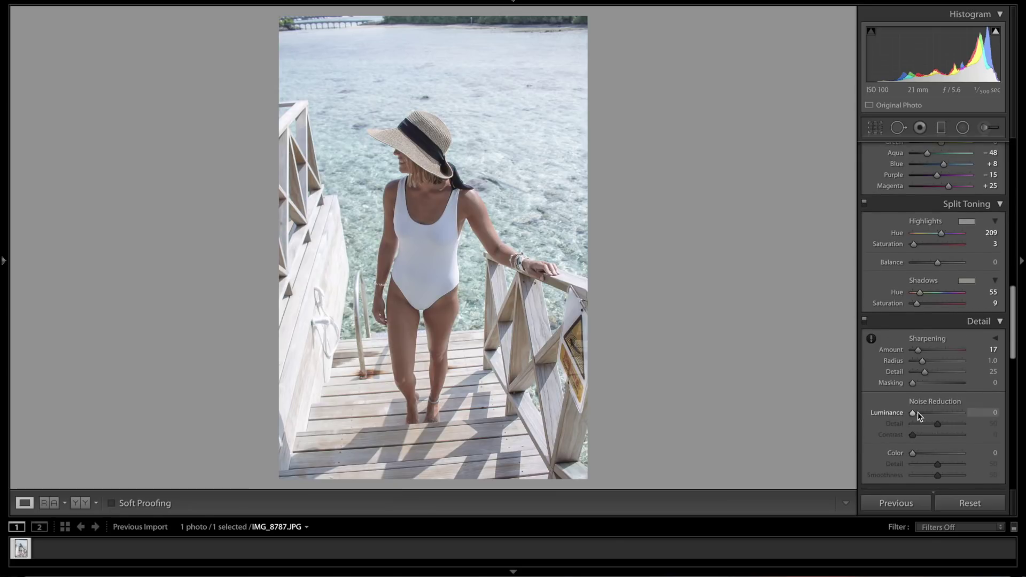
scroll(917, 412, "down", 1)
left_click_drag(912, 408, 926, 410)
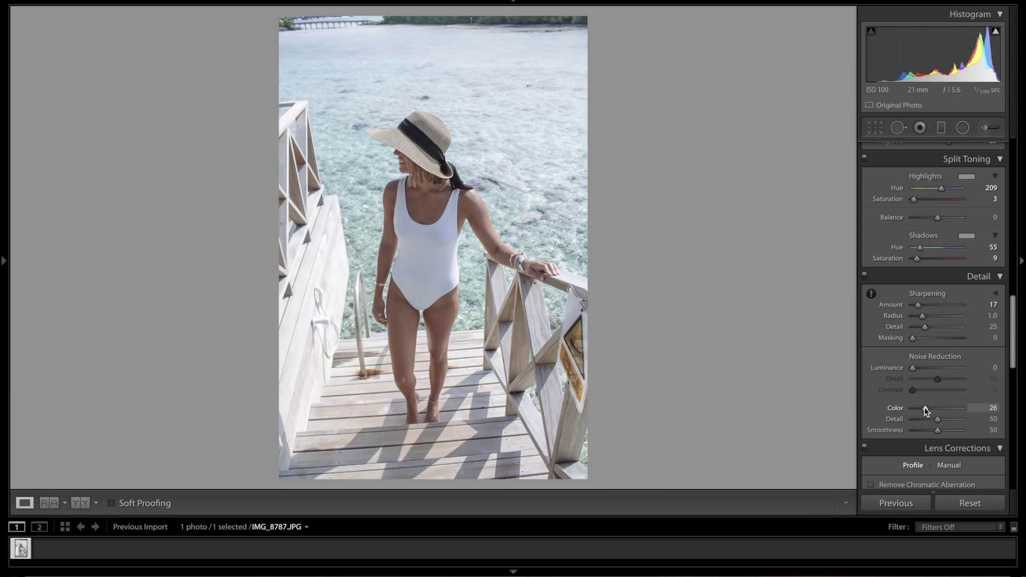
Set the camera calibration to Red Primary hue +23, Green Primary hue +30 and saturation -25, Blue Primary hue -35 and saturation -27
scroll(926, 411, "down", 8)
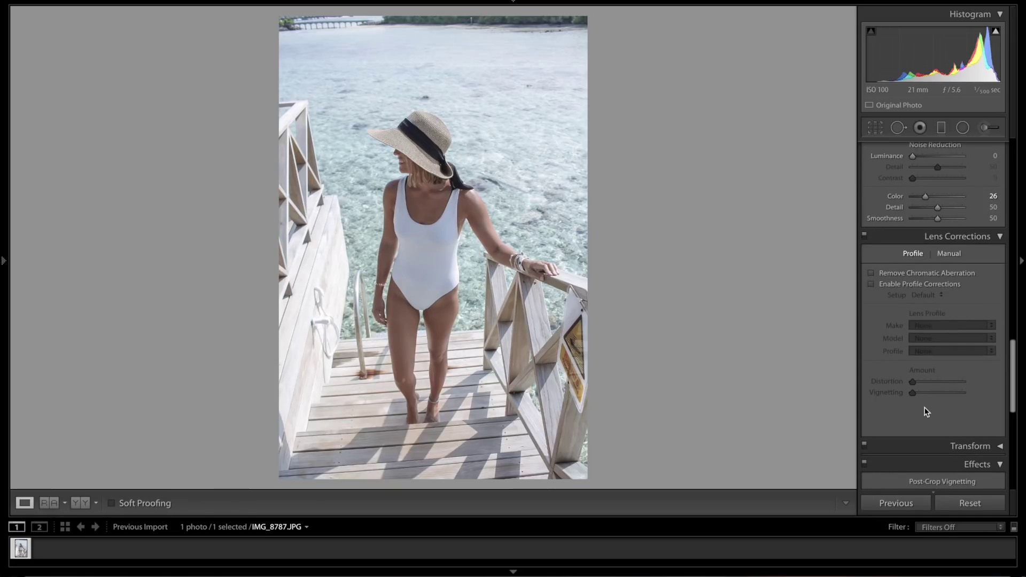
scroll(926, 410, "down", 6)
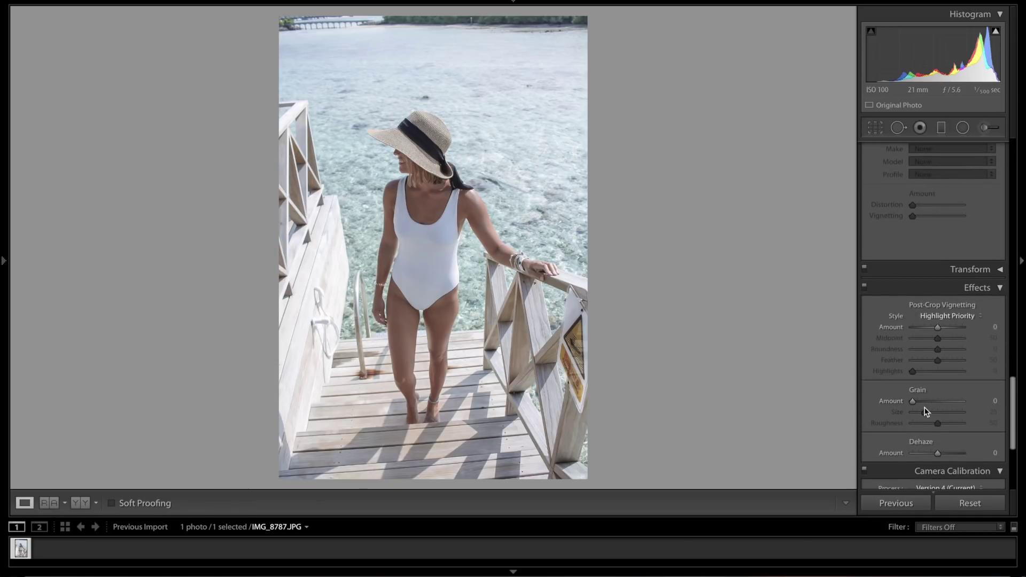
scroll(925, 410, "down", 2)
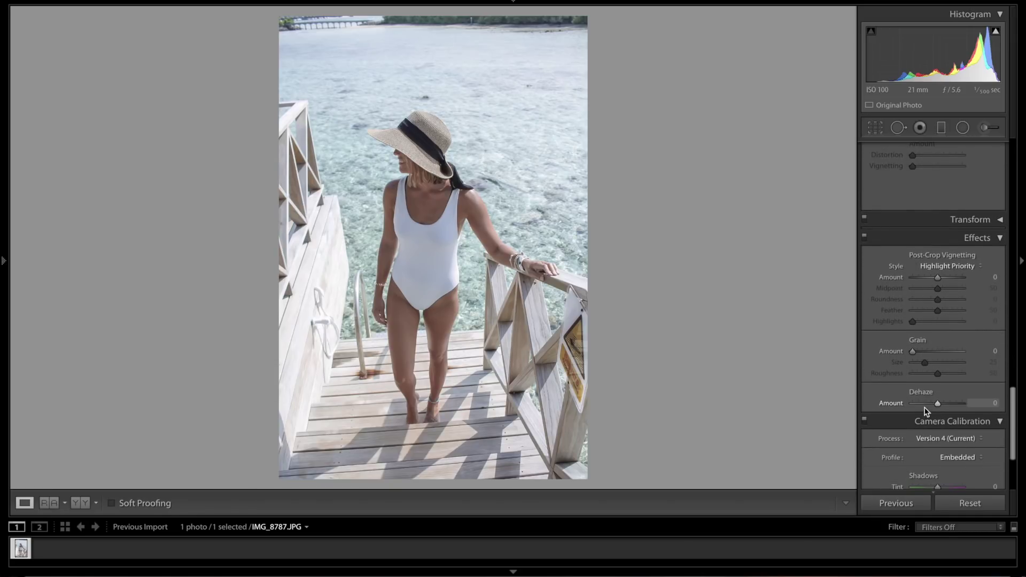
scroll(927, 410, "down", 5)
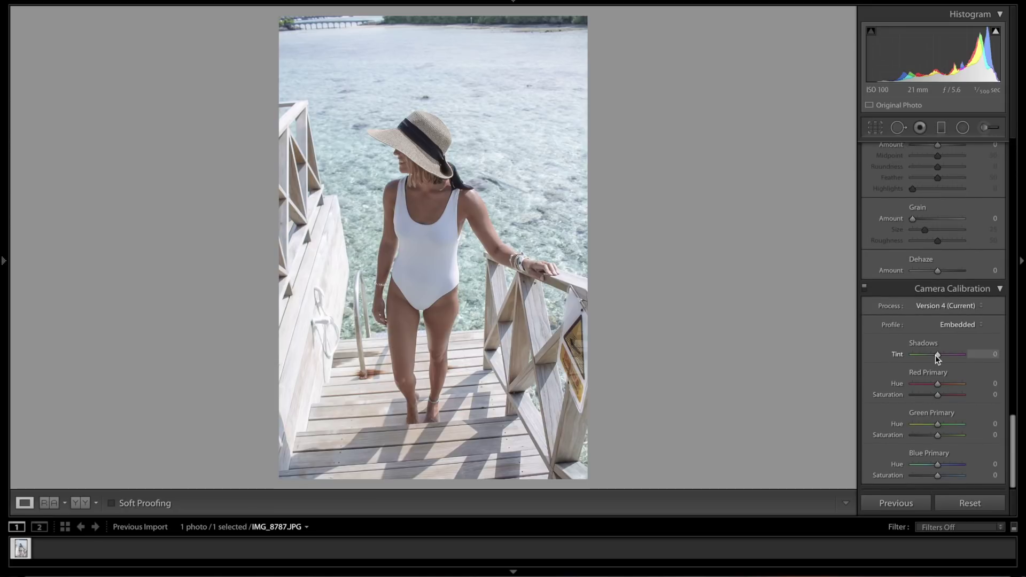
left_click_drag(939, 385, 945, 386)
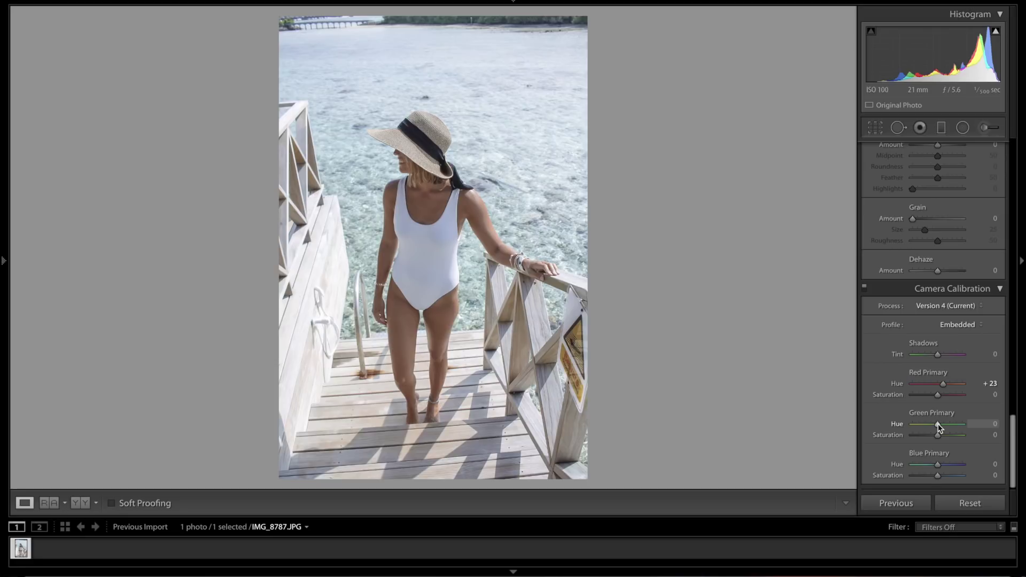
left_click_drag(940, 427, 940, 427)
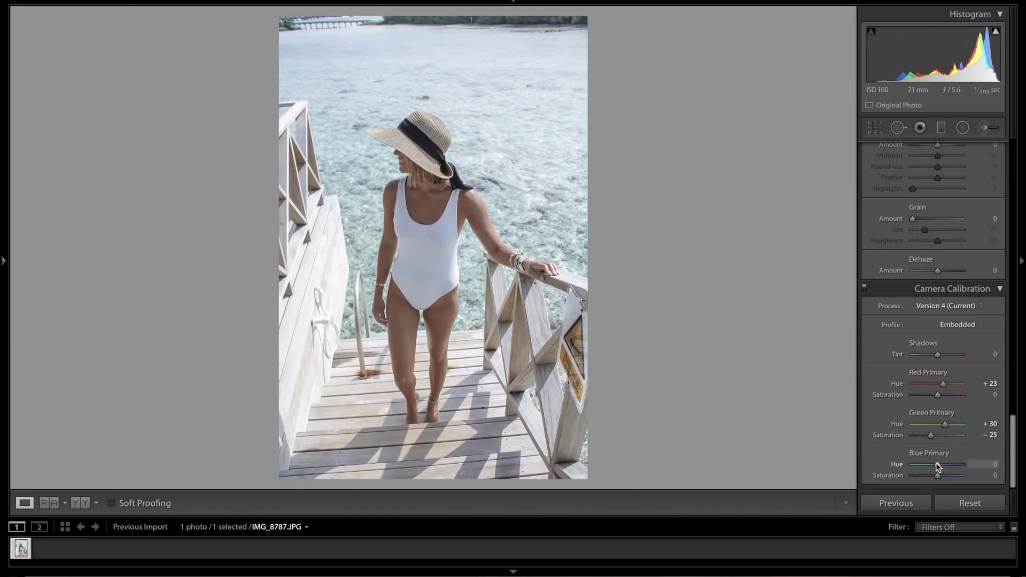
scroll(935, 462, "down", 5)
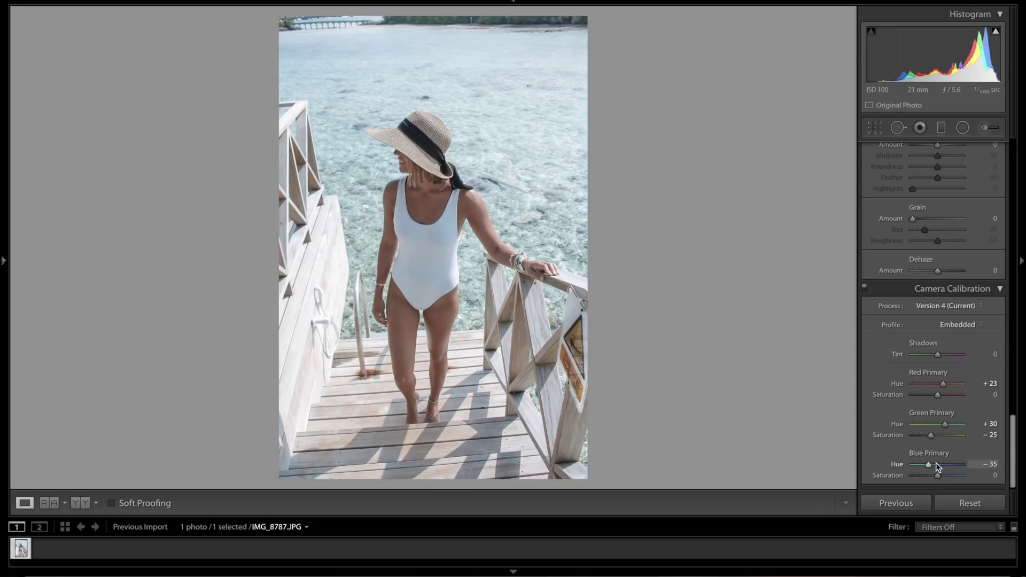
left_click_drag(936, 475, 930, 479)
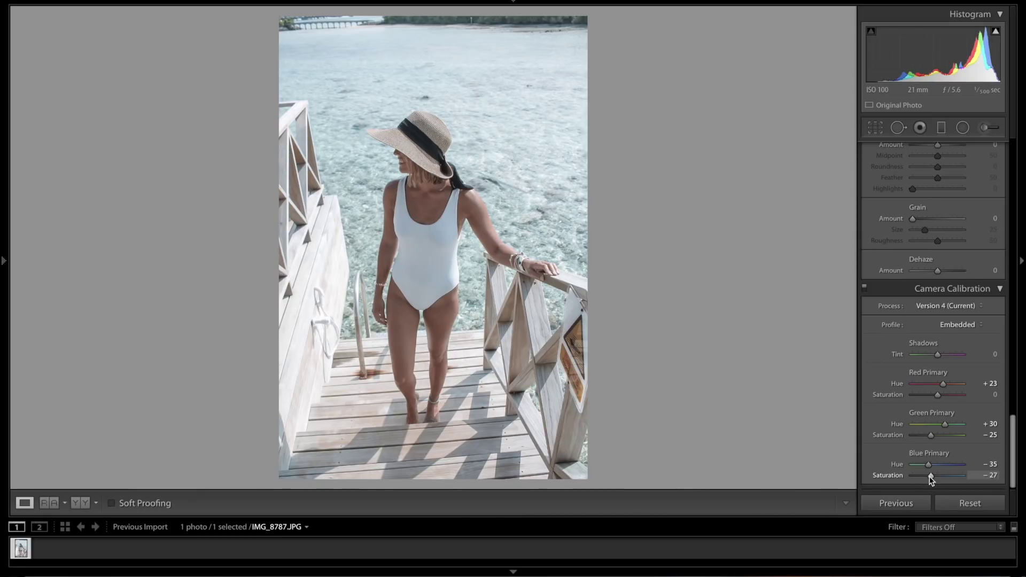
scroll(931, 477, "up", 5)
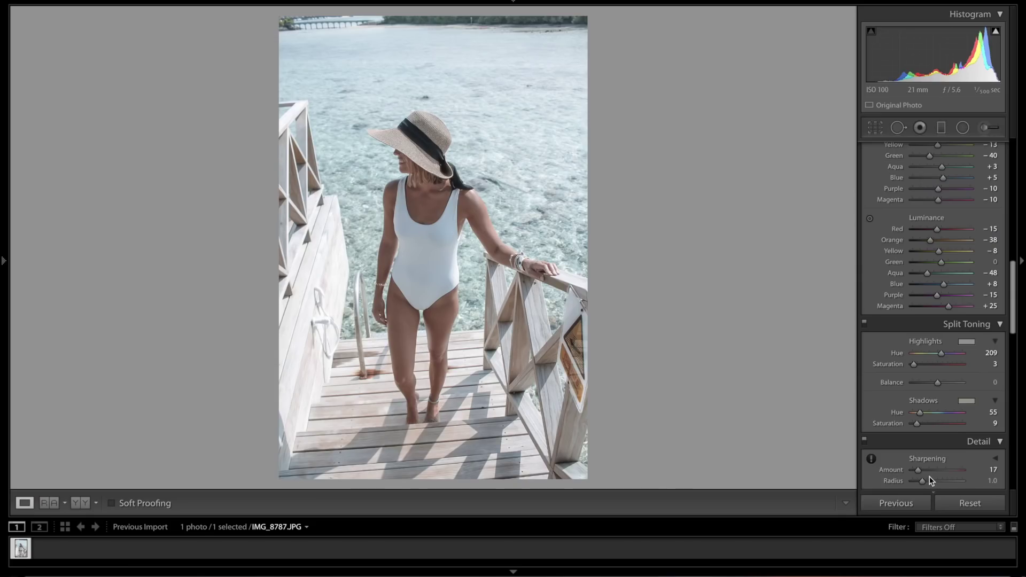
scroll(952, 422, "up", 2)
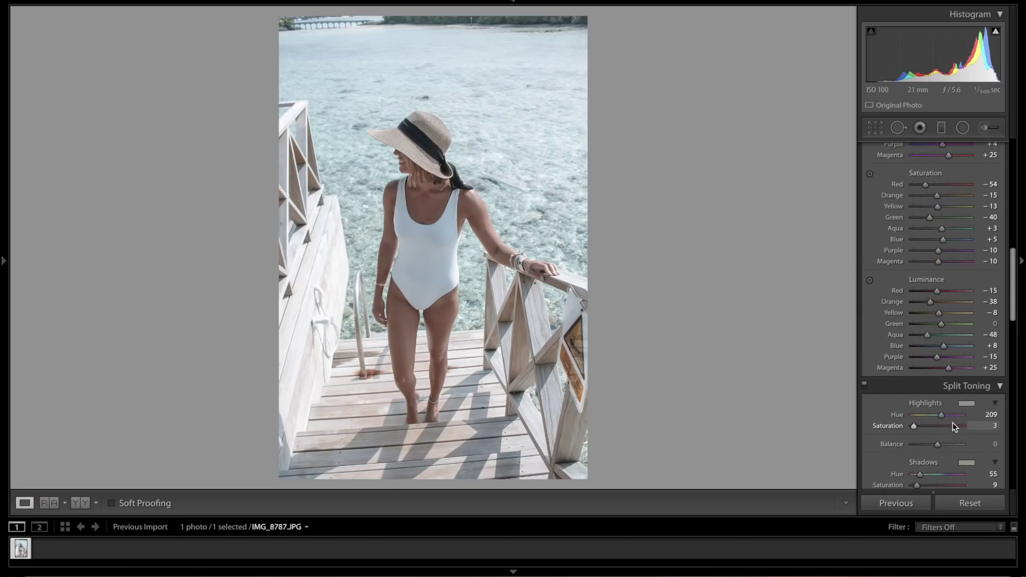
scroll(952, 422, "up", 13)
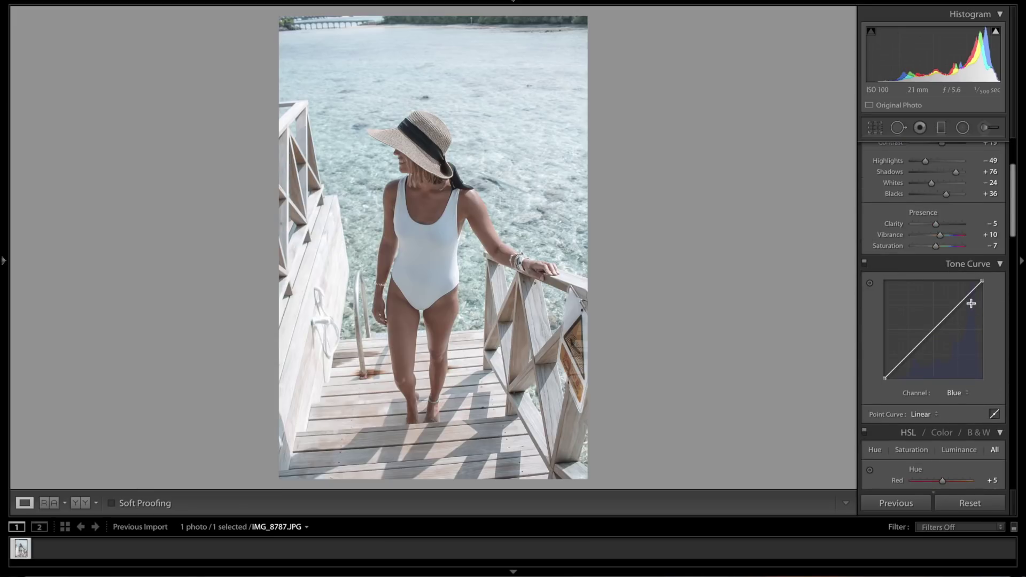
left_click(972, 290)
left_click(961, 304)
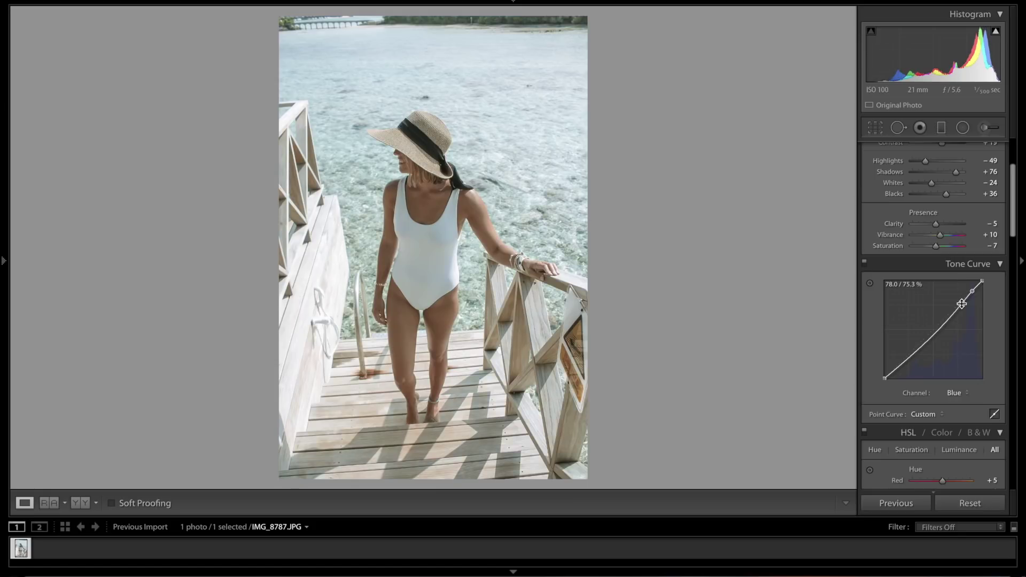
left_click(951, 318)
left_click(920, 353)
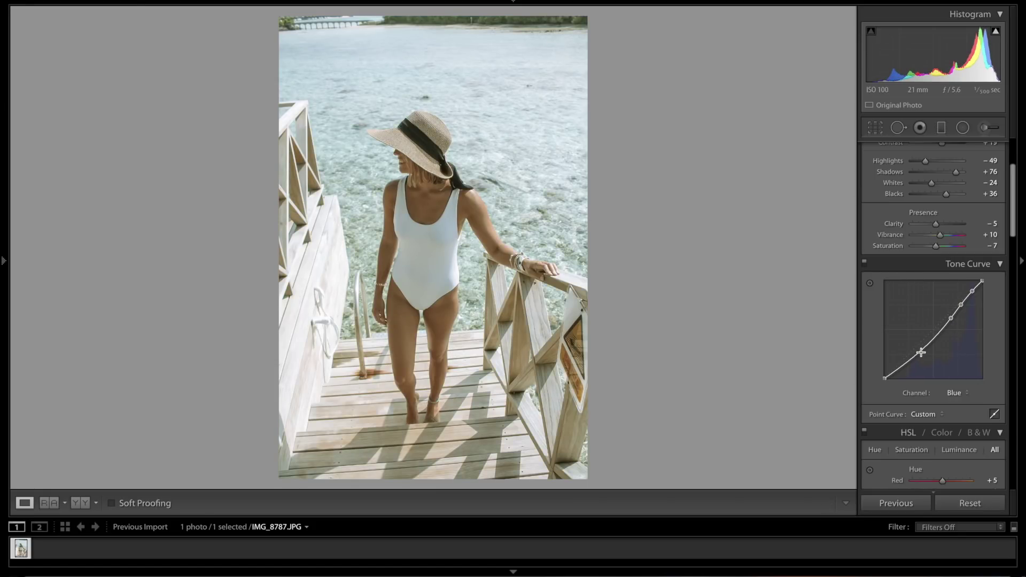
key("ctrl+z")
key("ctrl+z")
key("ctrl+z")
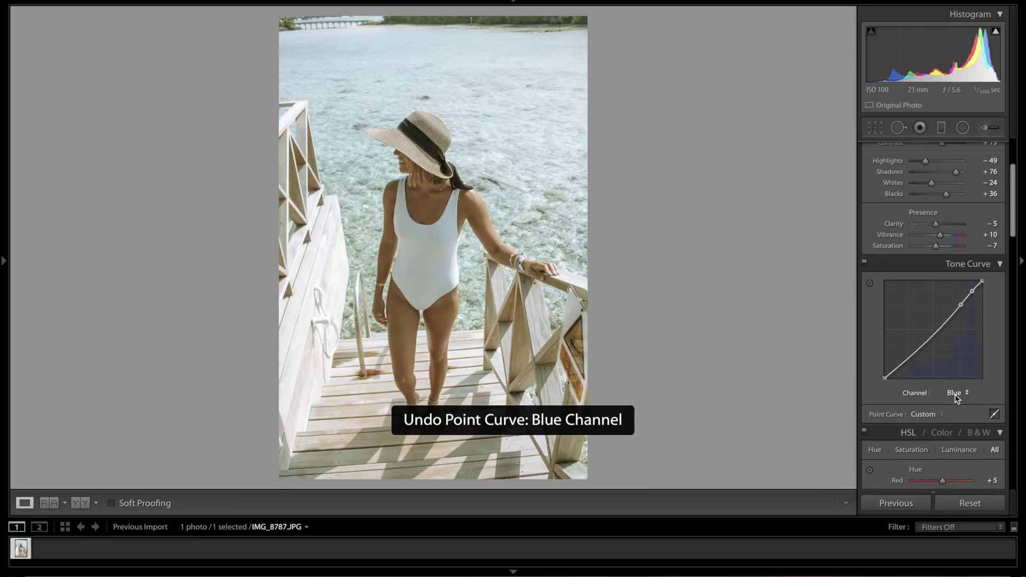
key("ctrl+z")
Add five points along the RGB tone curve, two in the highlights and three in the darker tones
left_click(954, 395)
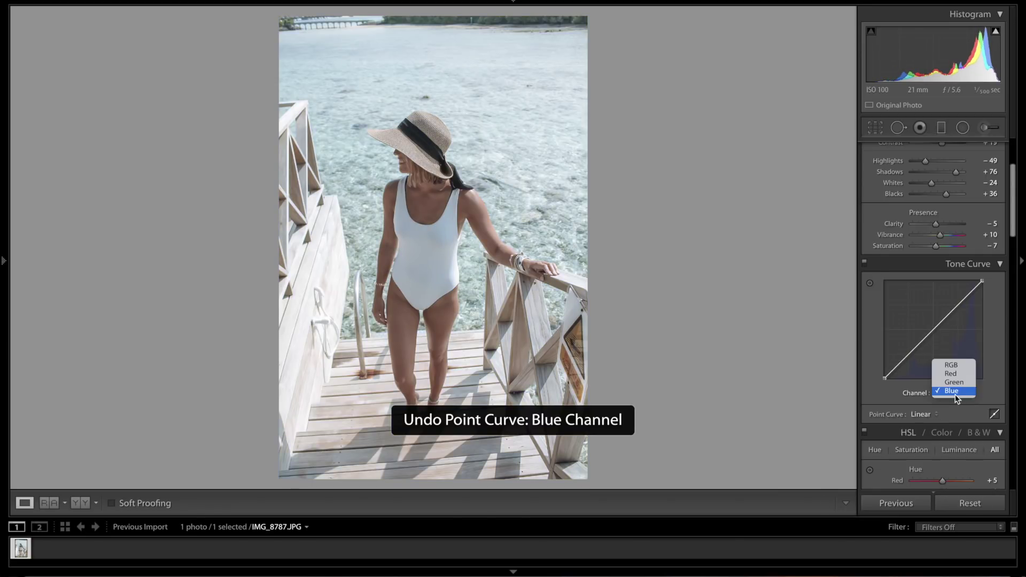
left_click(957, 366)
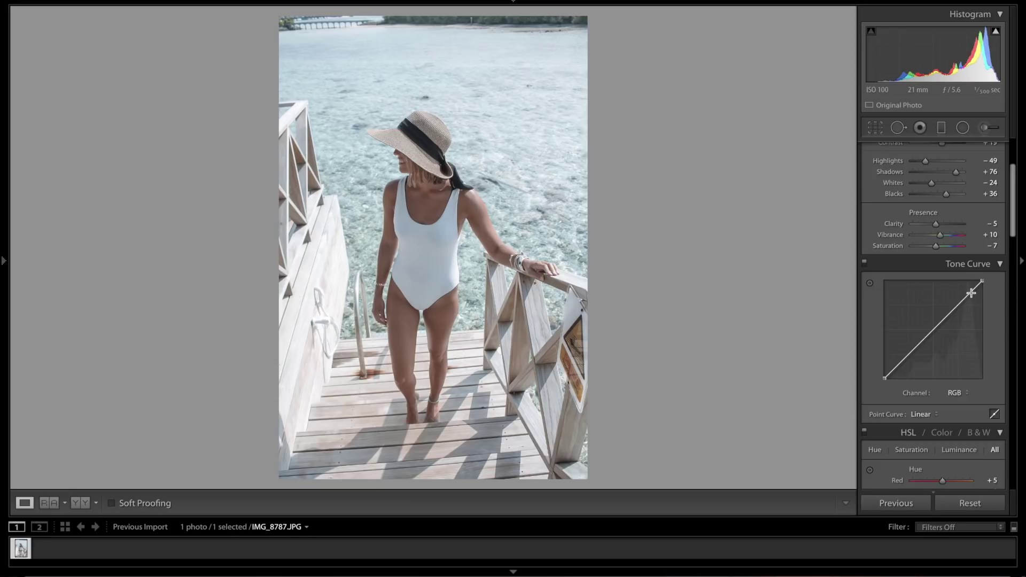
left_click(970, 292)
left_click(956, 309)
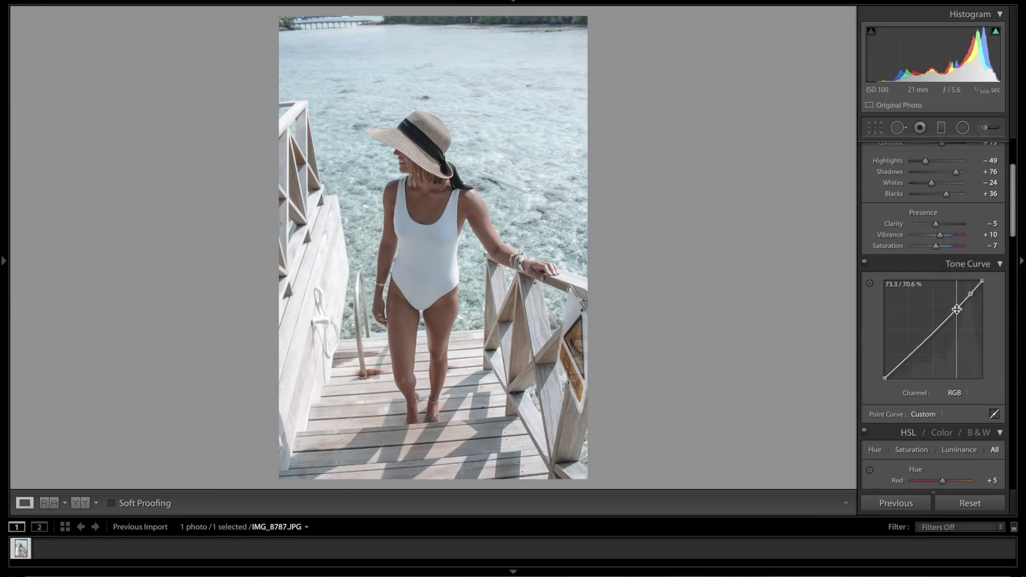
left_click(925, 344)
left_click(914, 355)
left_click(901, 368)
Lift the RGB curve's black point and shadow points for a faded look, fine-tune the highlight points, and lower the white point to about 98%
left_click_drag(885, 379, 885, 368)
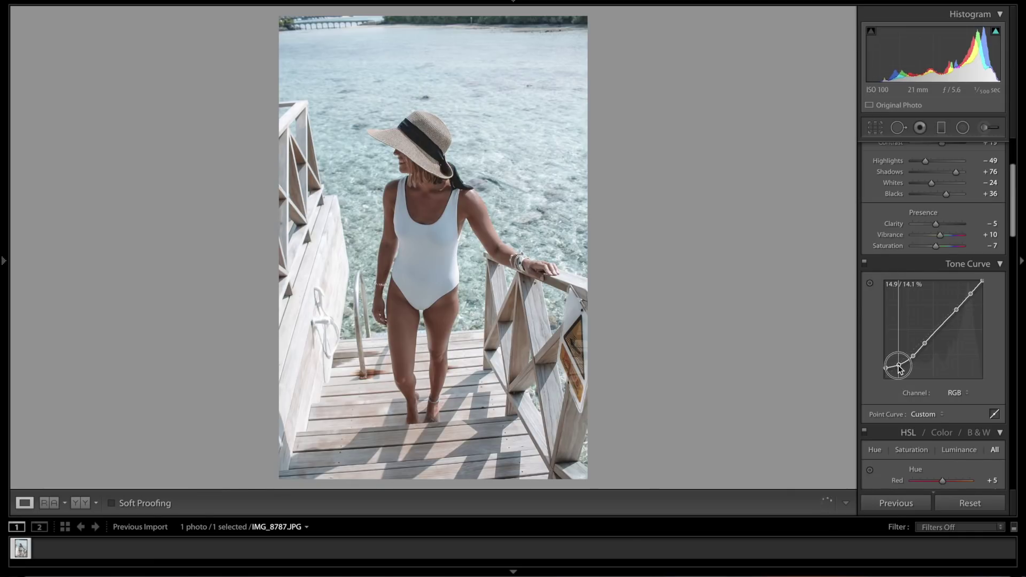
left_click_drag(912, 356, 912, 353)
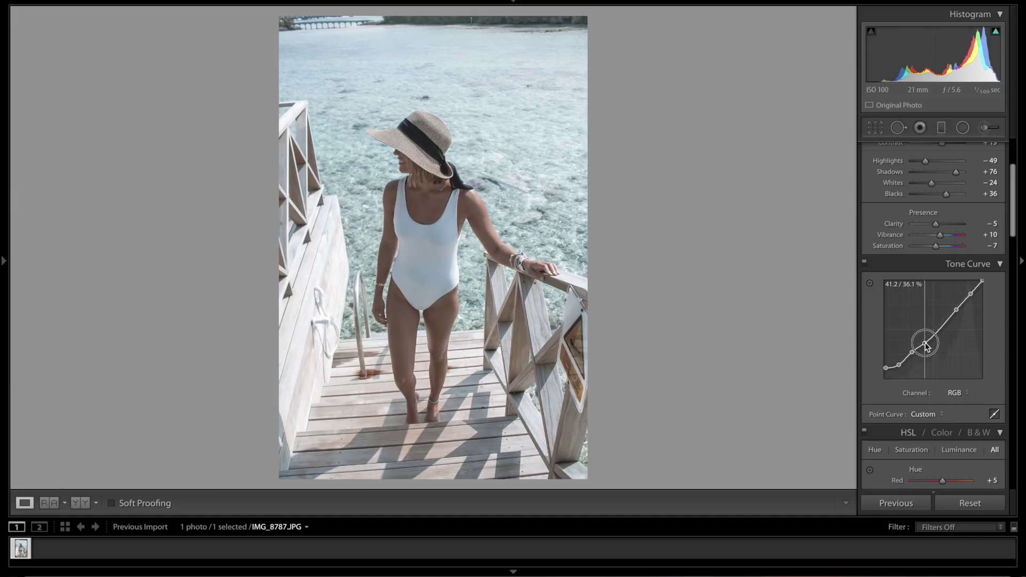
left_click_drag(926, 345, 925, 344)
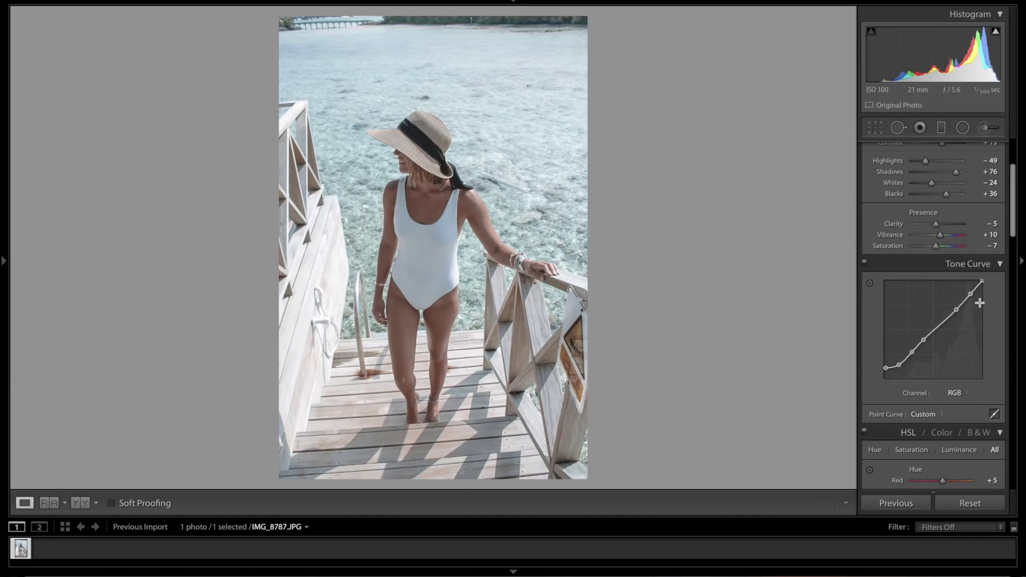
left_click_drag(957, 314, 955, 312)
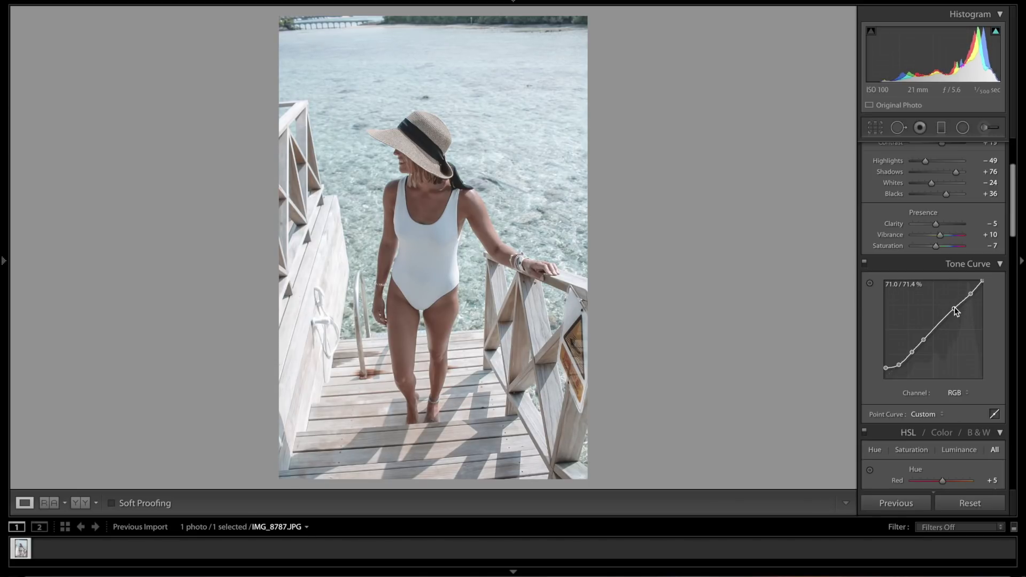
left_click_drag(970, 294, 983, 284)
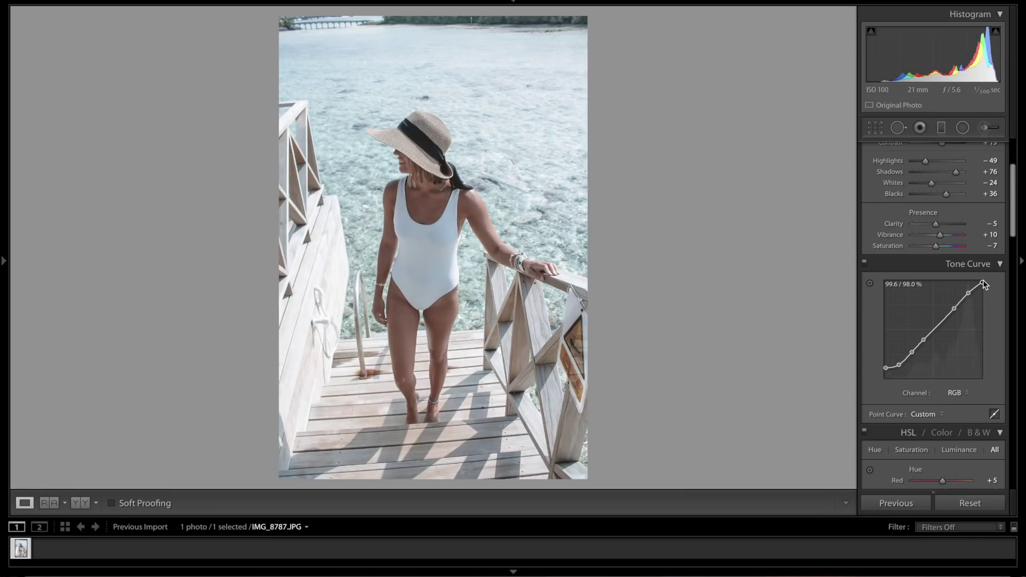
Shape the Red channel curve into an S with the shadows pulled down and the midtones and highlights raised
left_click(955, 393)
left_click(957, 399)
left_click_drag(895, 367, 898, 372)
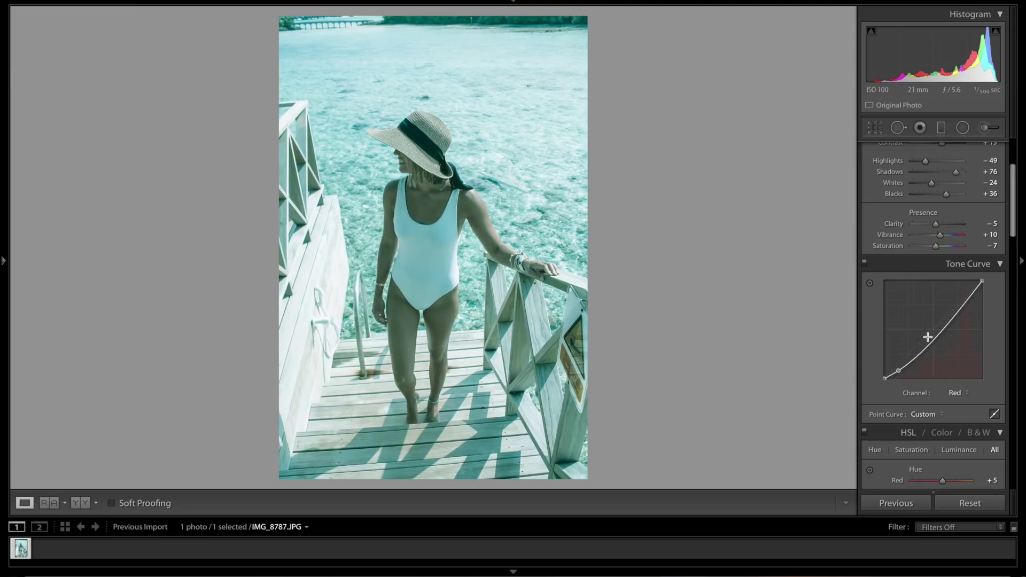
left_click_drag(931, 343, 929, 332)
left_click_drag(958, 300, 958, 303)
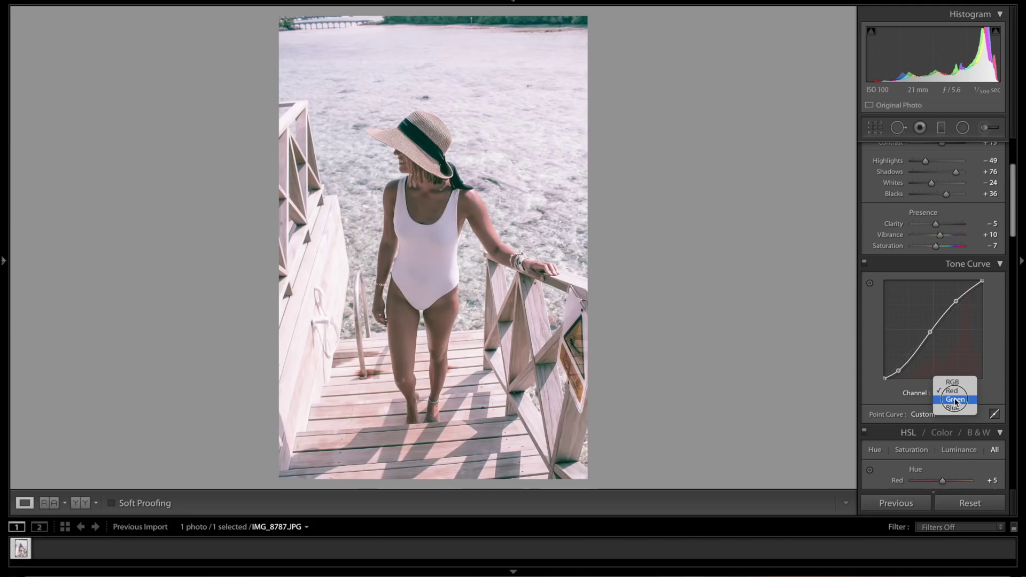
Shape the Green channel curve into an S with points at about 11.4/5.5% in the shadows, raised midtones, and 73.7/80.0% in the highlights
left_click(955, 399)
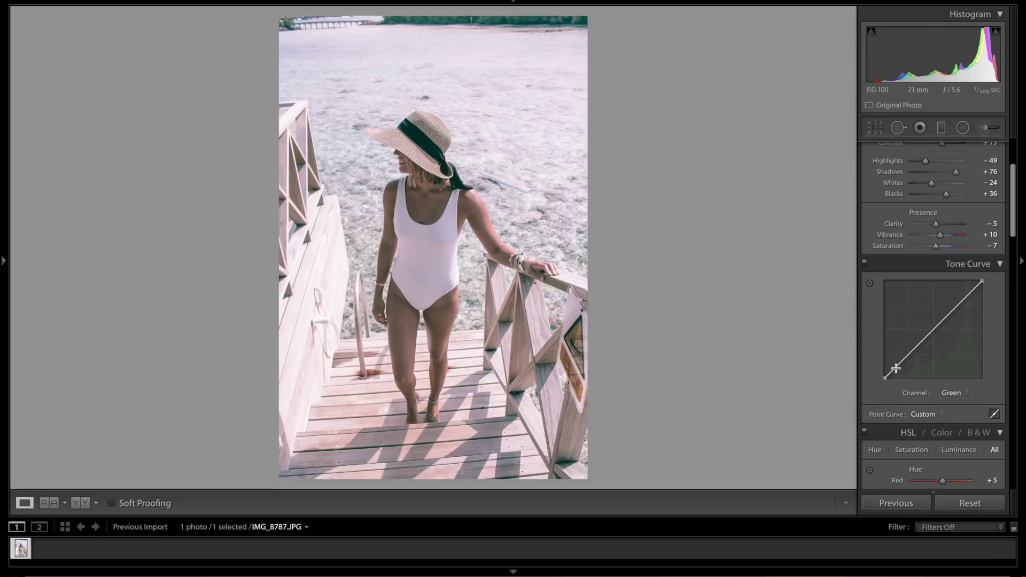
left_click_drag(896, 367, 895, 375)
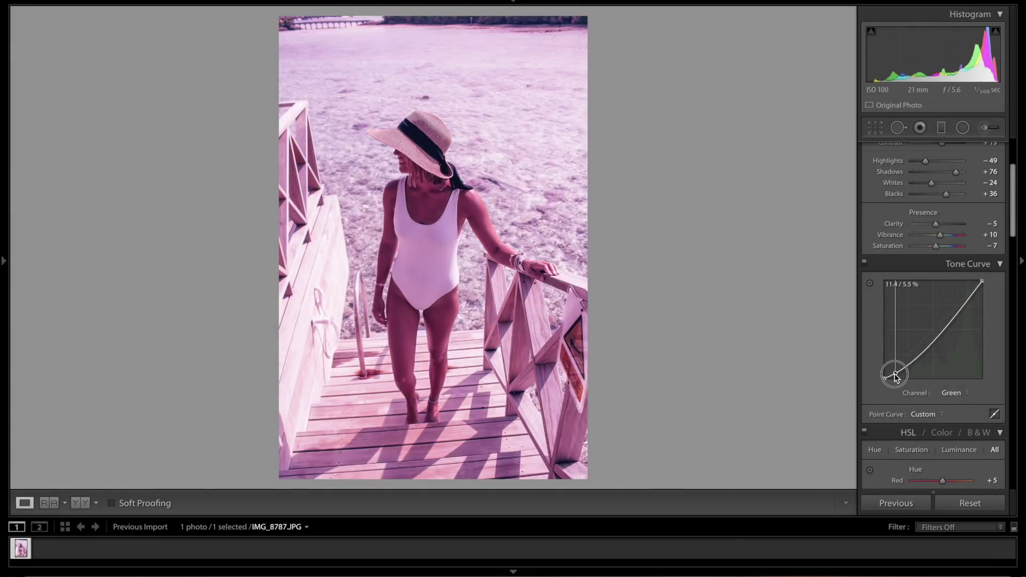
left_click_drag(895, 377, 895, 375)
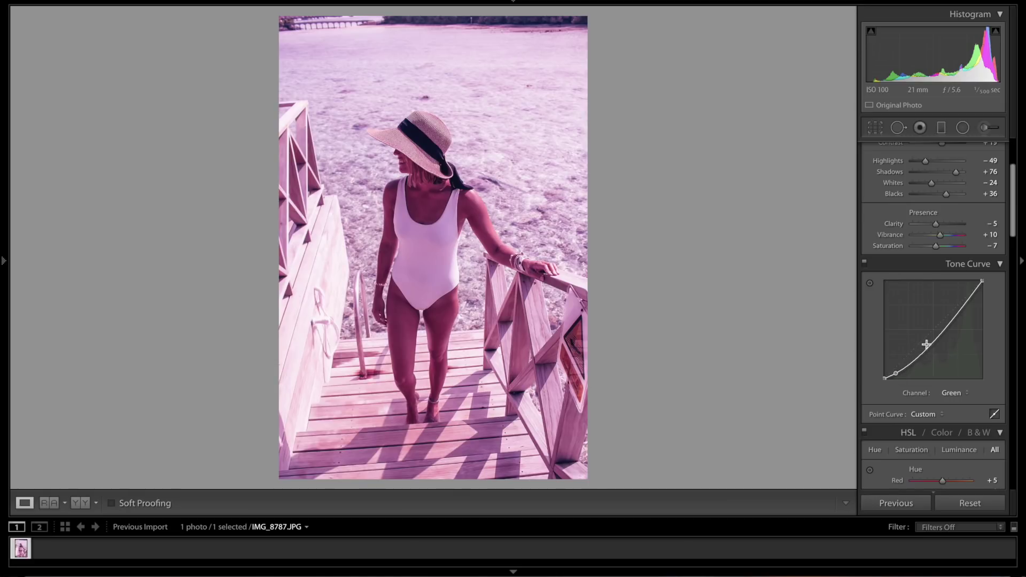
left_click_drag(929, 345, 929, 333)
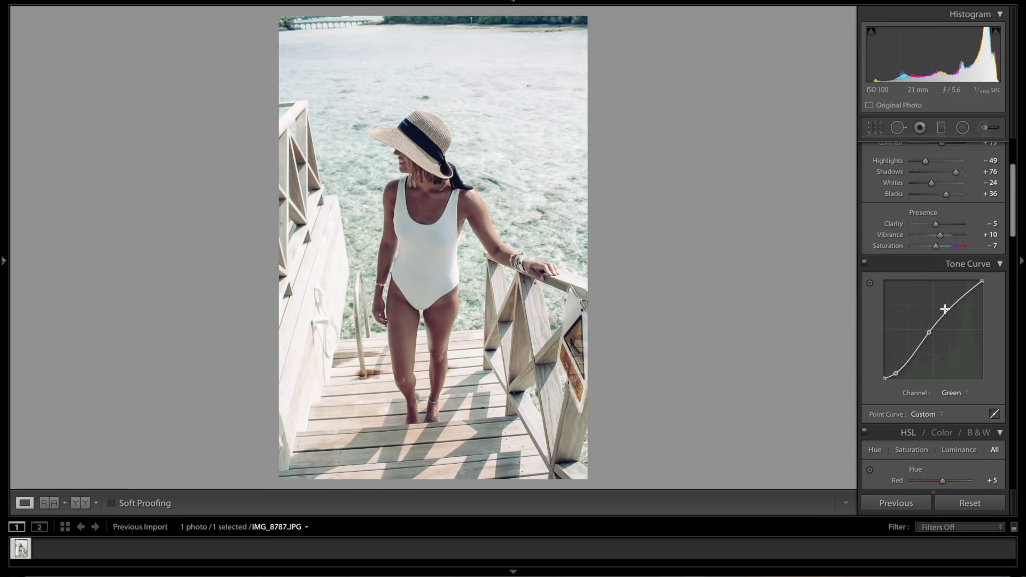
left_click_drag(958, 301, 956, 300)
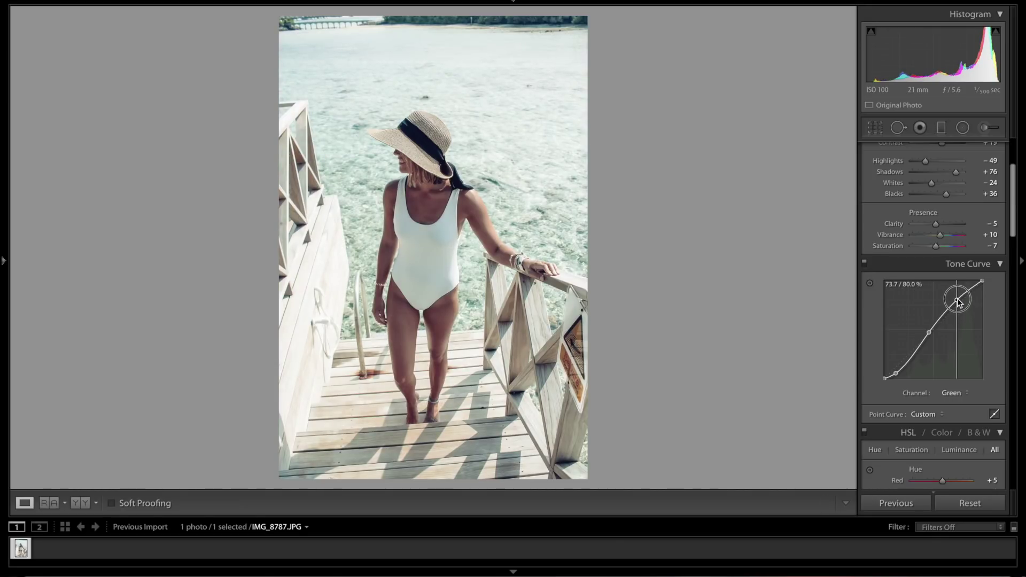
left_click_drag(956, 300, 956, 300)
Shape the Blue channel curve into an S with points at about 14.1/8.6% in the shadows, raised midtones, and 73.3/79.6% in the highlights
left_click(951, 393)
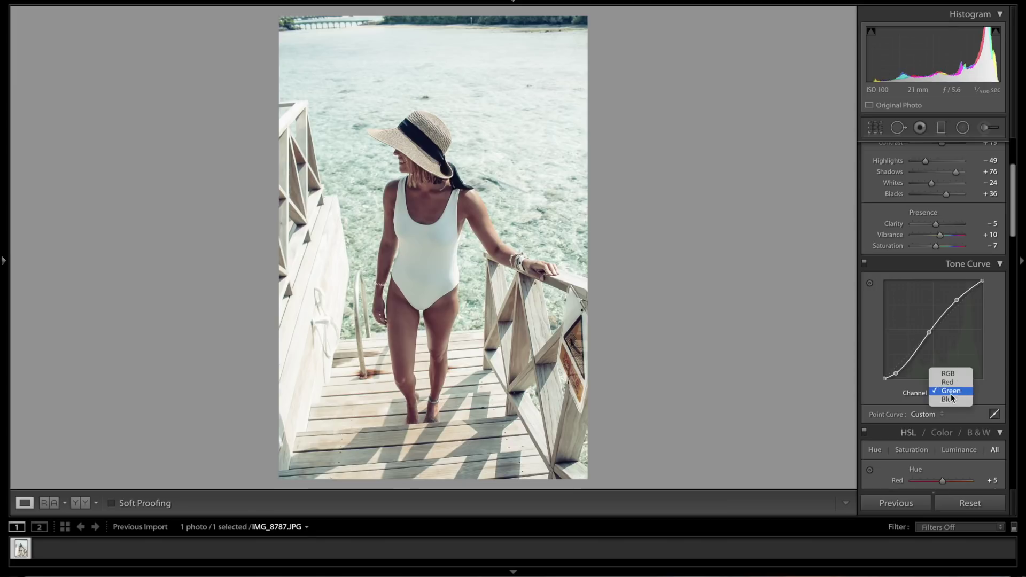
left_click(950, 399)
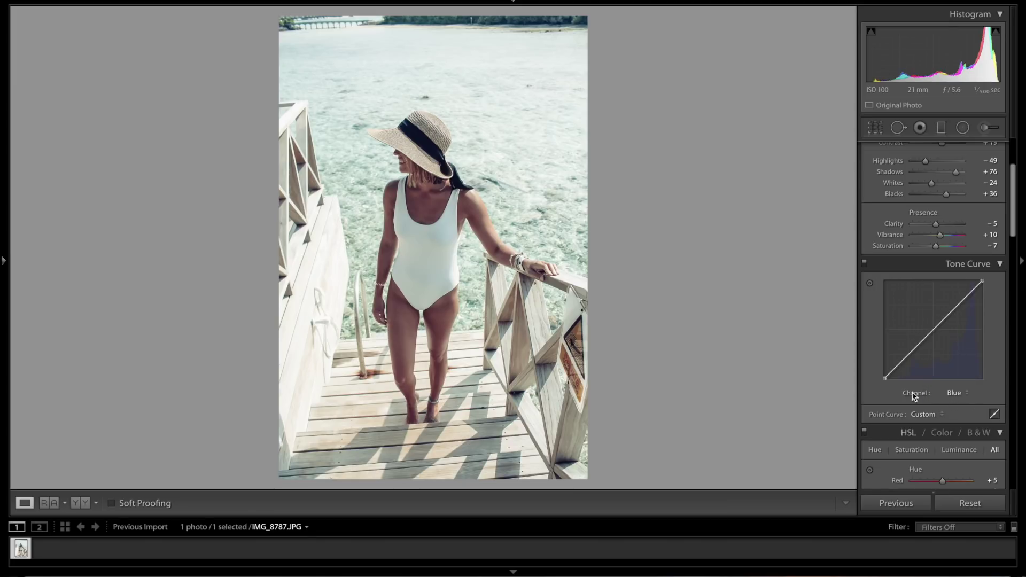
left_click_drag(897, 367, 898, 373)
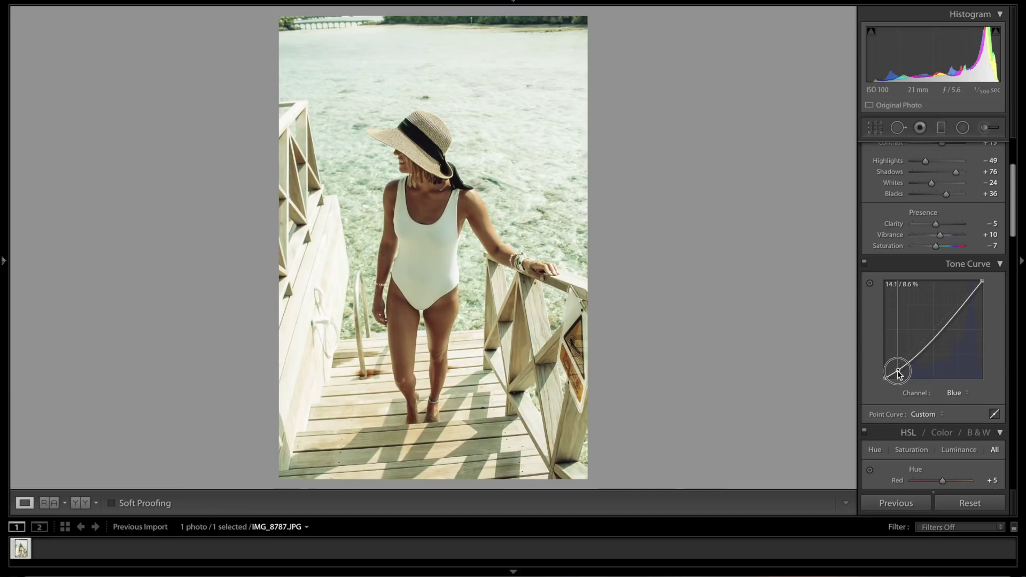
left_click_drag(897, 370, 928, 331)
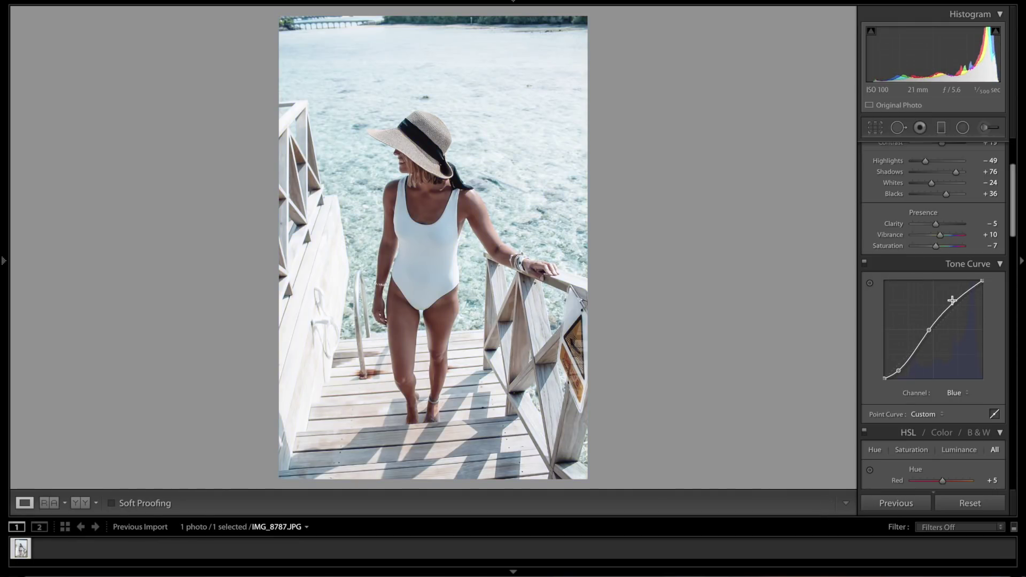
left_click_drag(958, 299, 960, 300)
left_click_drag(960, 299, 957, 302)
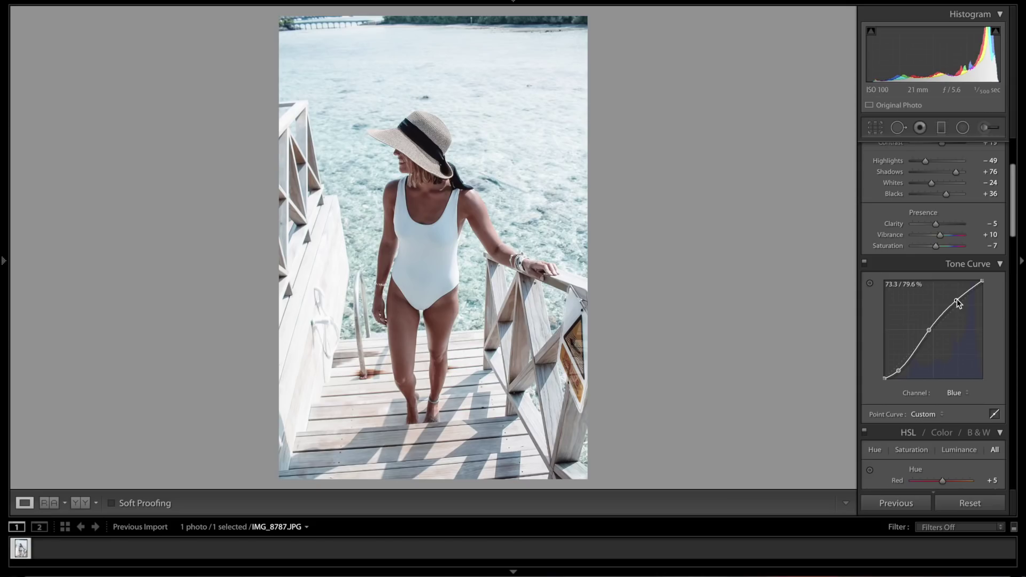
Start a new adjustment brush with its exposure, highlights, shadows, sharpness and noise reset to 0
scroll(956, 299, "up", 3)
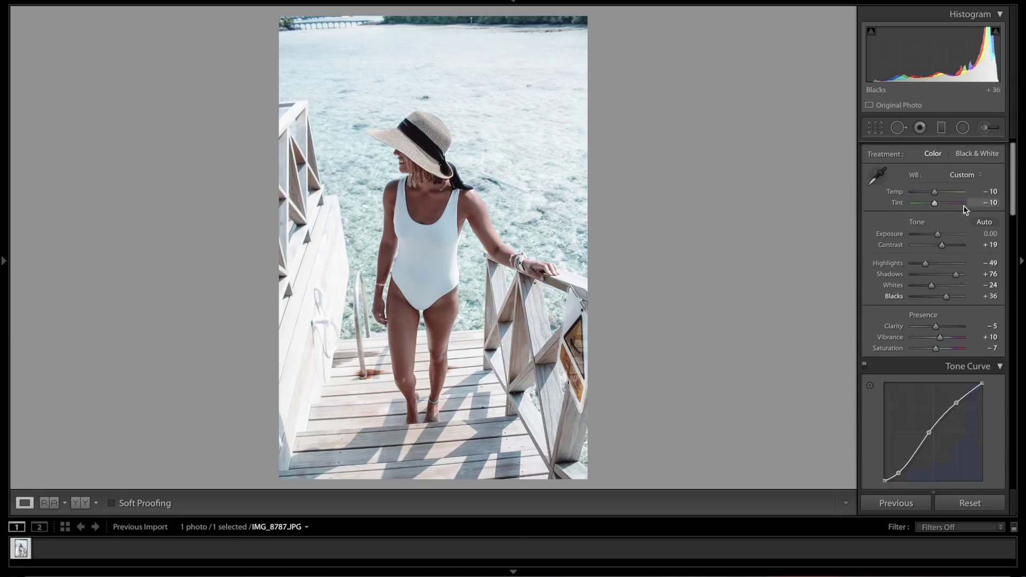
left_click(986, 128)
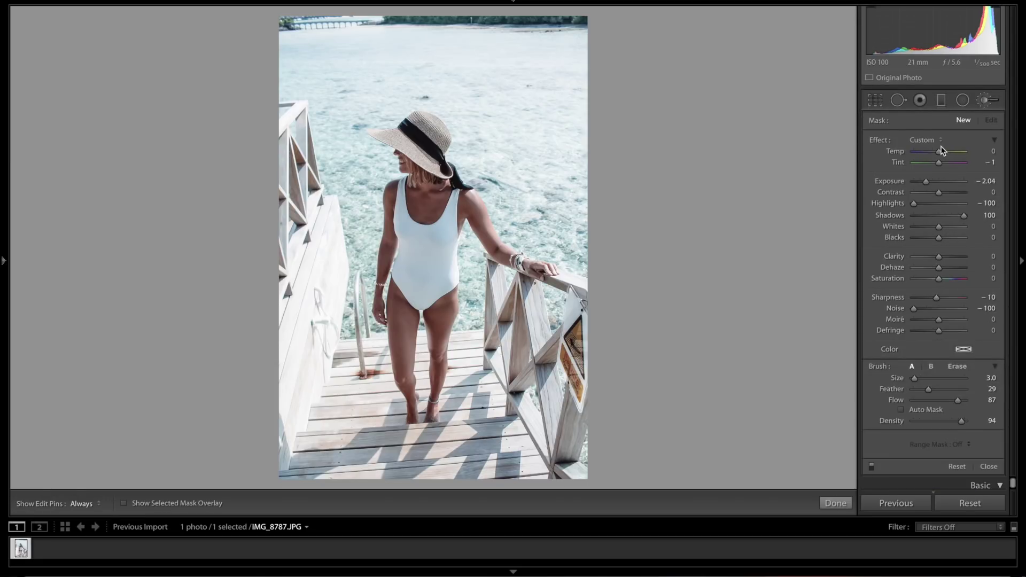
double_click(926, 183)
double_click(963, 216)
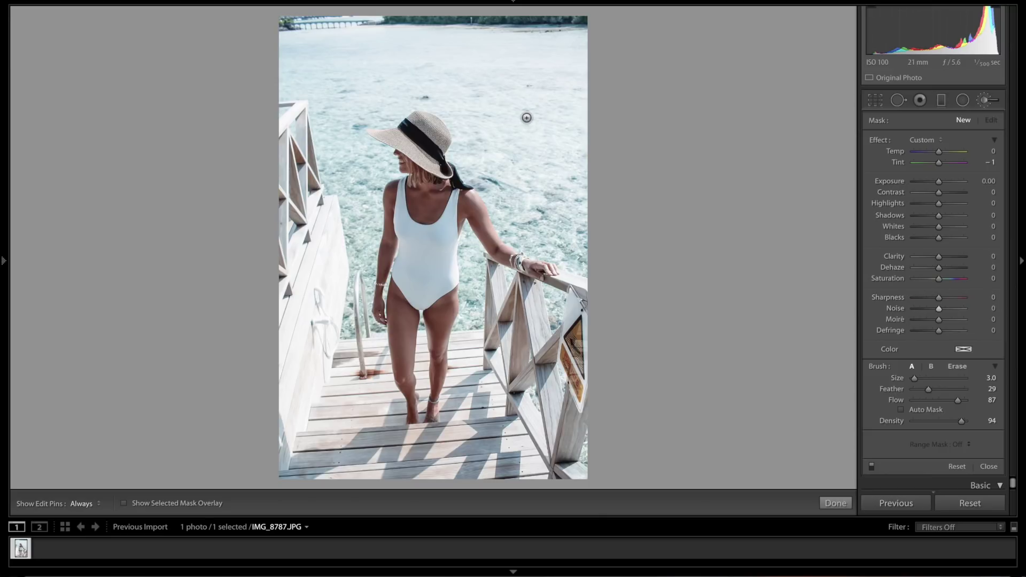
Set the brush size to 14 with Auto Mask enabled, and turn on the mask overlay
scroll(526, 118, "up", 10)
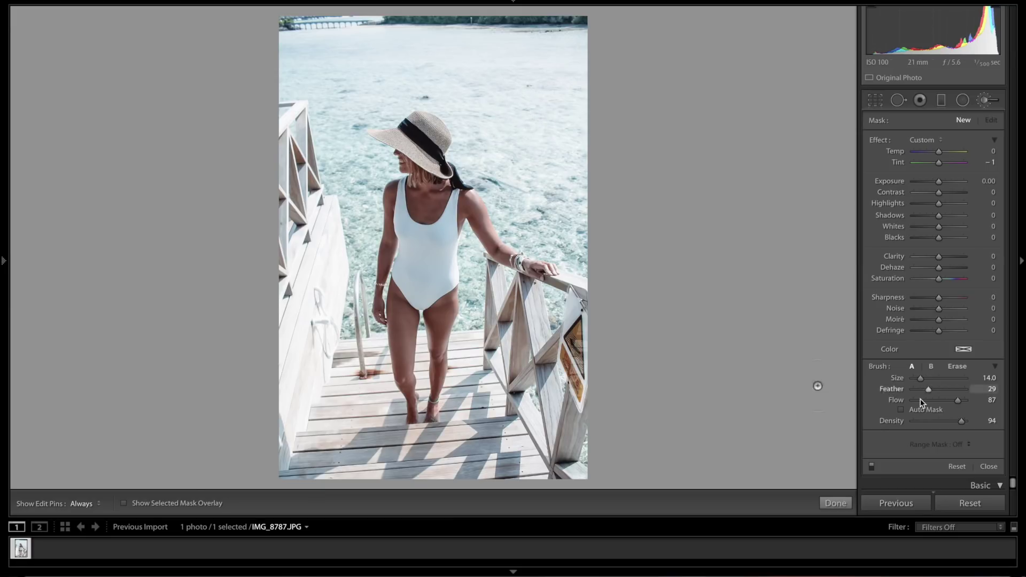
left_click(902, 411)
key("h")
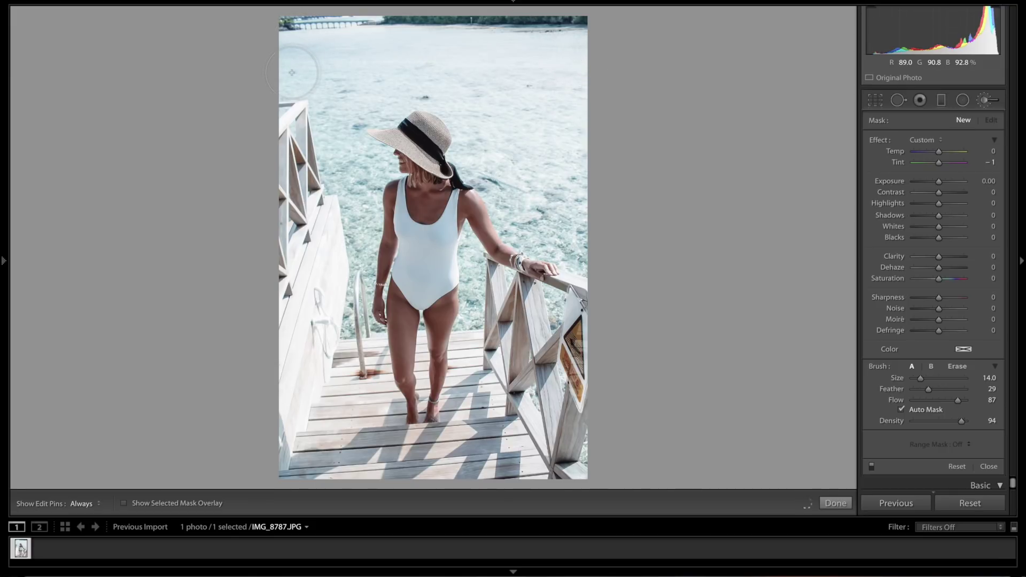
key("h")
key("o")
key("h")
Paint the brush mask over the sea, including the water beside both railings and around the woman's body
mouse_move(293, 83)
left_mouse_down()
mouse_move(353, 198)
mouse_move(369, 278)
mouse_move(358, 283)
mouse_move(387, 214)
mouse_move(368, 107)
mouse_move(374, 74)
mouse_move(417, 80)
left_mouse_up()
key("h")
mouse_move(322, 69)
left_mouse_down()
mouse_move(465, 85)
mouse_move(548, 123)
mouse_move(537, 171)
mouse_move(476, 98)
mouse_move(441, 160)
mouse_move(486, 182)
mouse_move(478, 211)
mouse_move(566, 270)
left_mouse_up()
key("h")
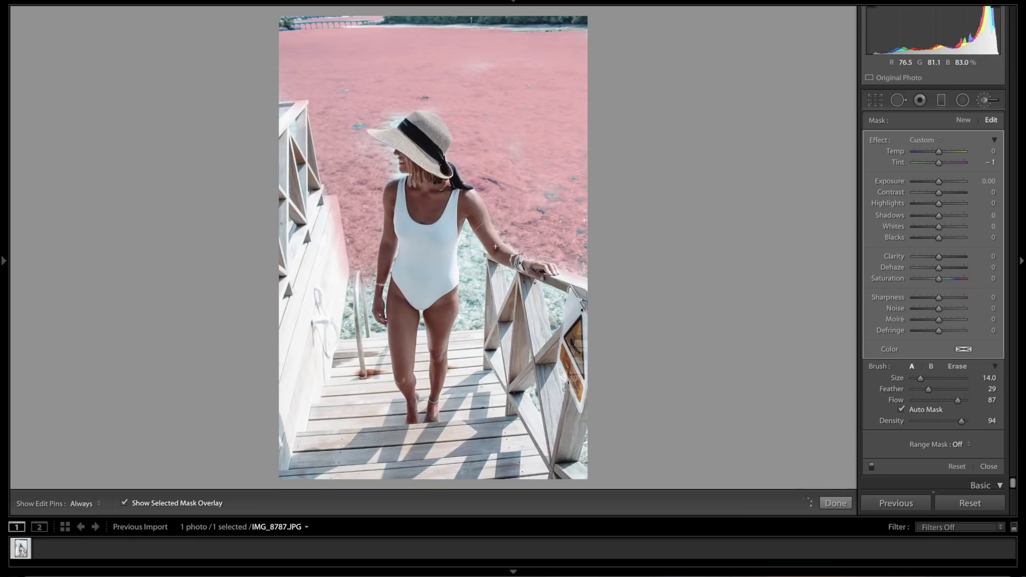
left_click_drag(470, 251, 468, 337)
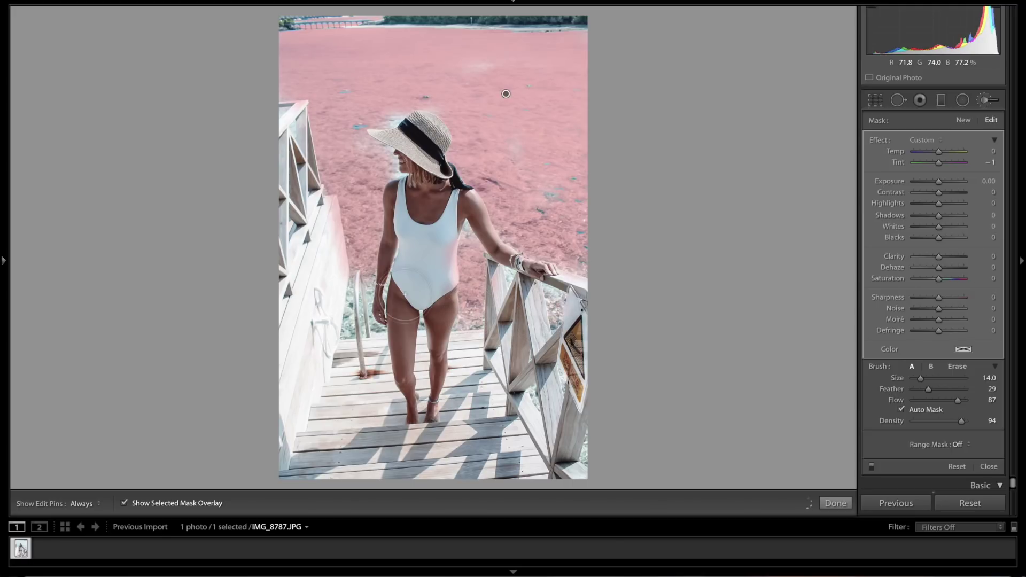
mouse_move(382, 288)
left_mouse_down()
mouse_move(353, 294)
mouse_move(334, 334)
mouse_move(332, 320)
left_mouse_up()
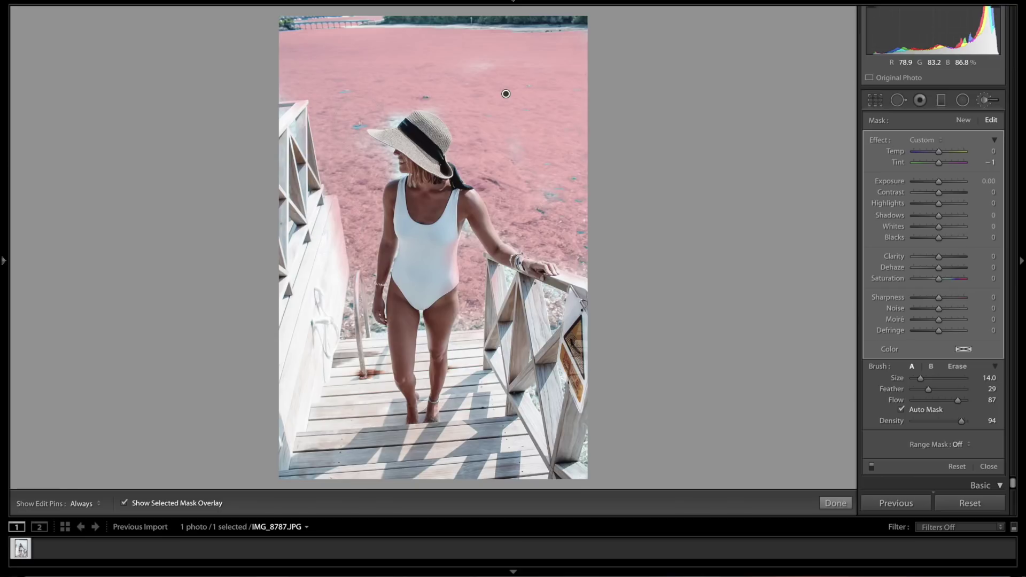
Refine the sea mask around the hat's brim and face, reducing the brush size to 6
left_click_drag(396, 116, 376, 143)
key("bracketleft")
left_click(395, 163)
key("h")
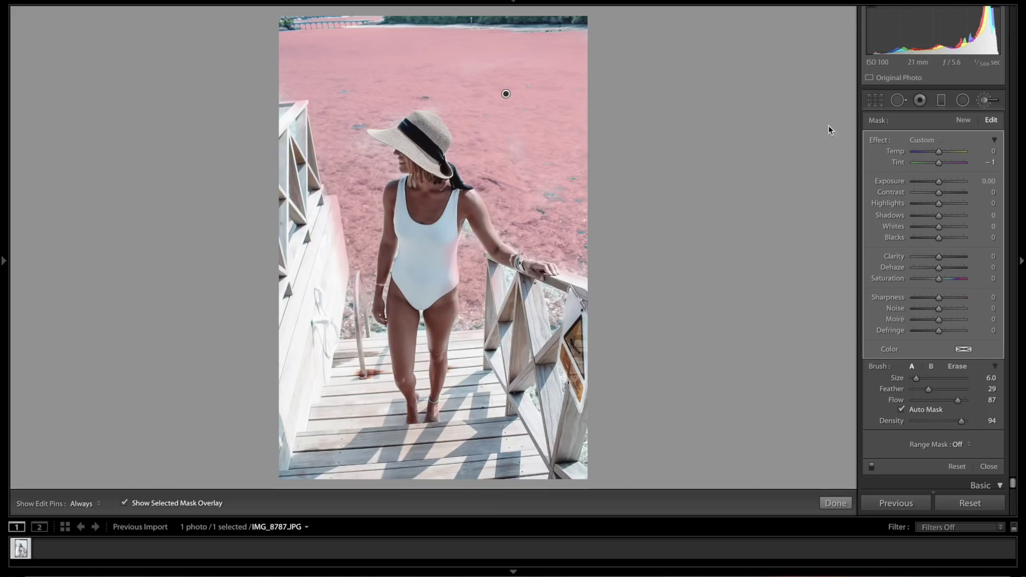
Hide the mask overlay and cool the masked sea with a temperature of -12
key("o")
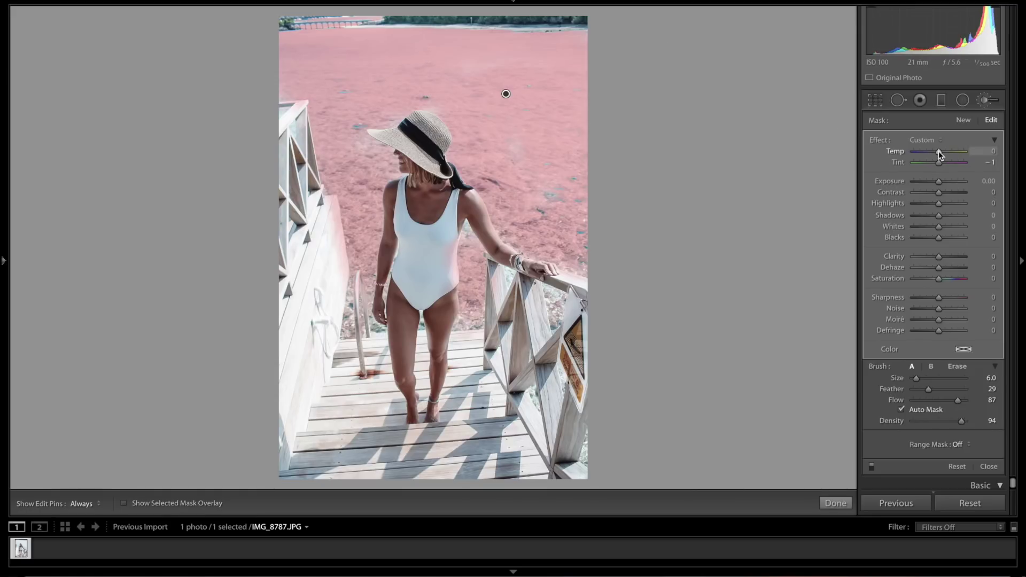
left_click_drag(939, 155, 935, 155)
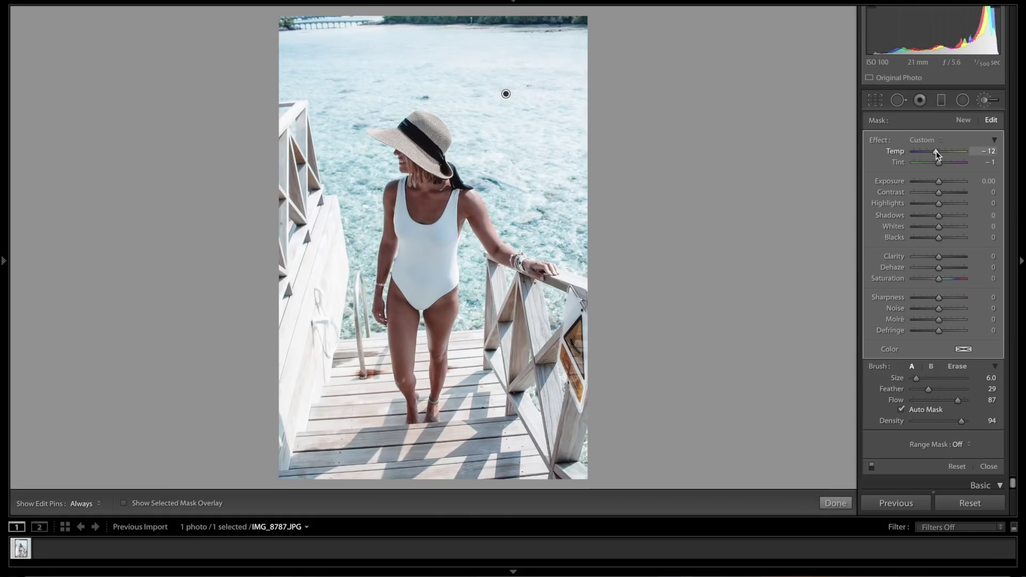
Adjust the sea mask to temperature -25, exposure -0.30, shadows 20 and whites 16
left_click_drag(936, 152, 934, 154)
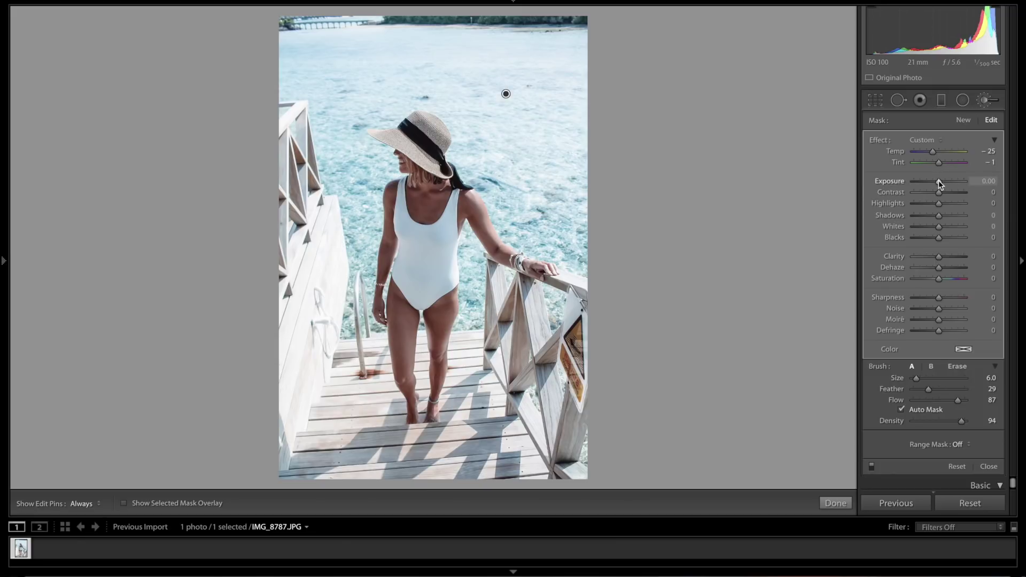
left_click_drag(938, 181, 937, 181)
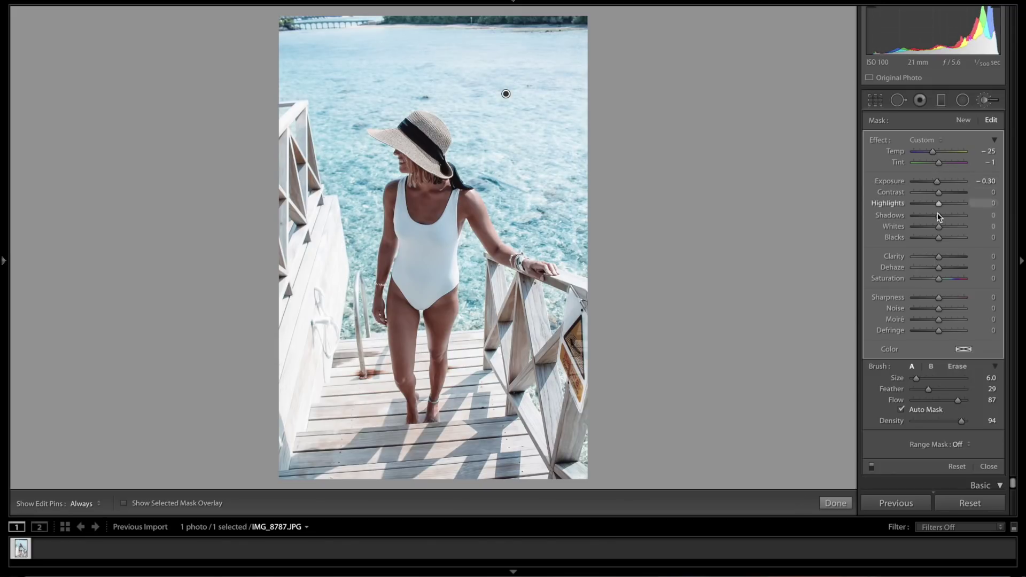
left_click_drag(938, 217, 944, 218)
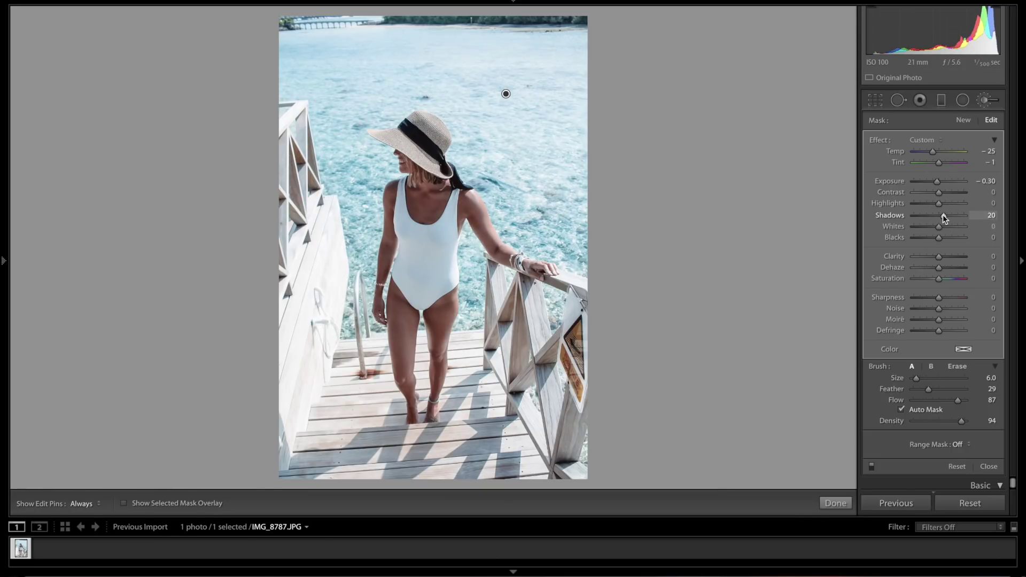
left_click_drag(938, 227, 943, 230)
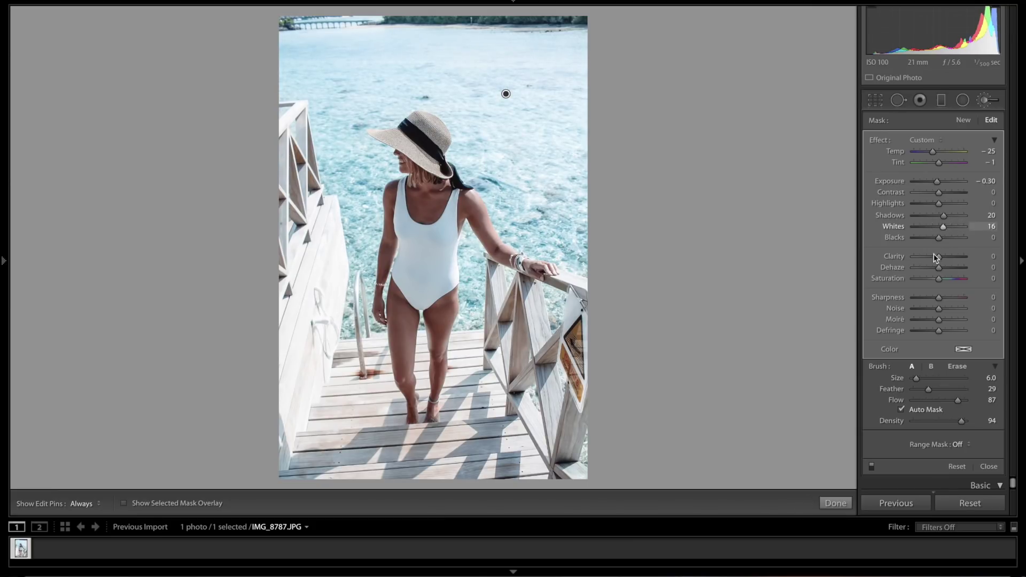
Set the sea mask's sharpness to 9 and compare the edited photo with its before version
left_click_drag(938, 297, 940, 301)
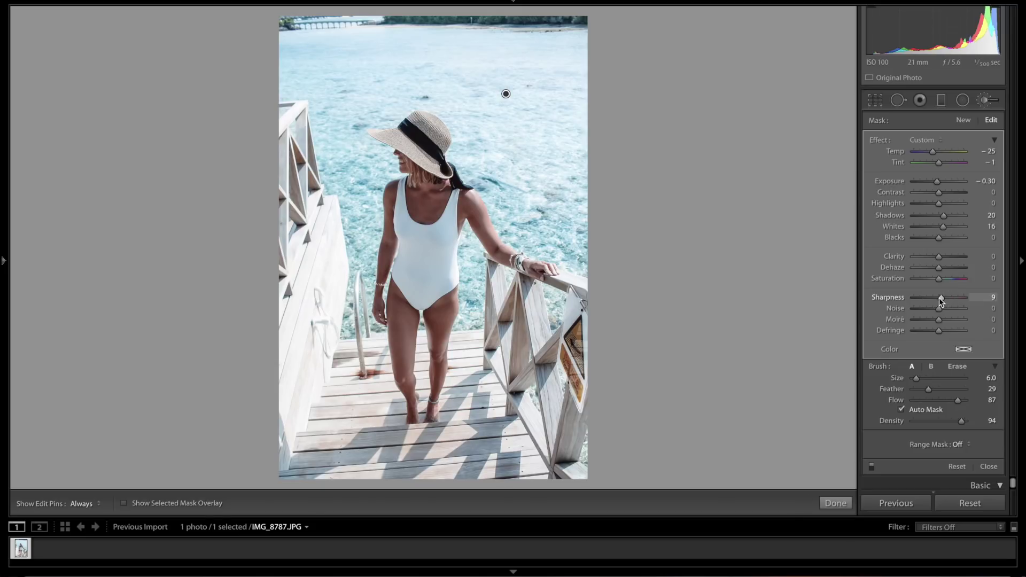
key("backslash")
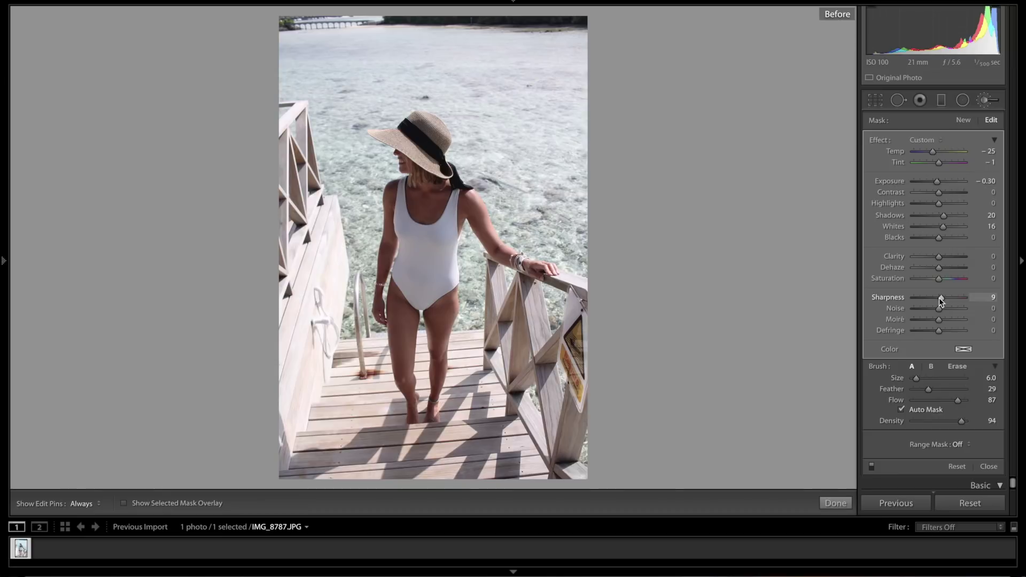
key("backslash")
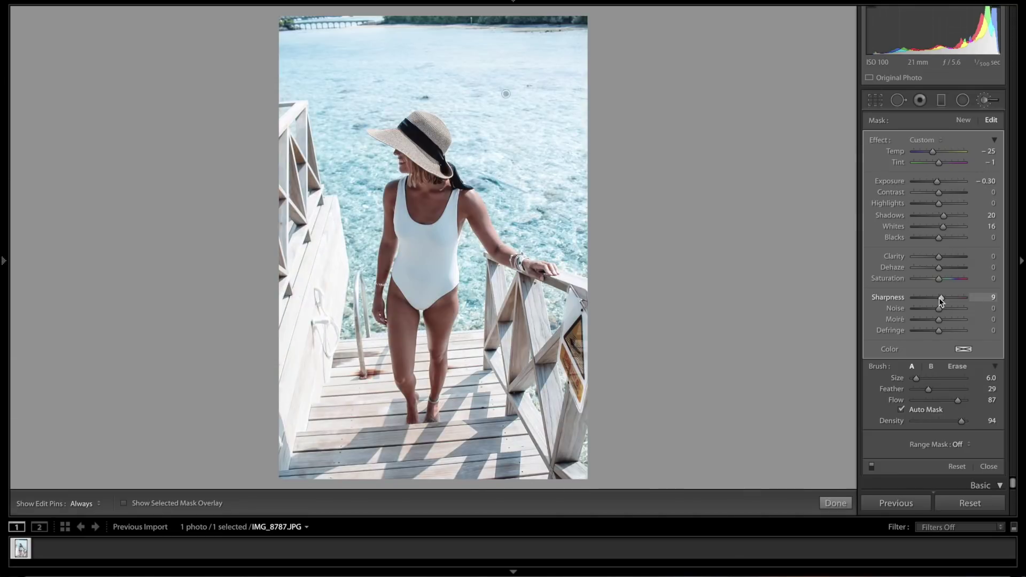